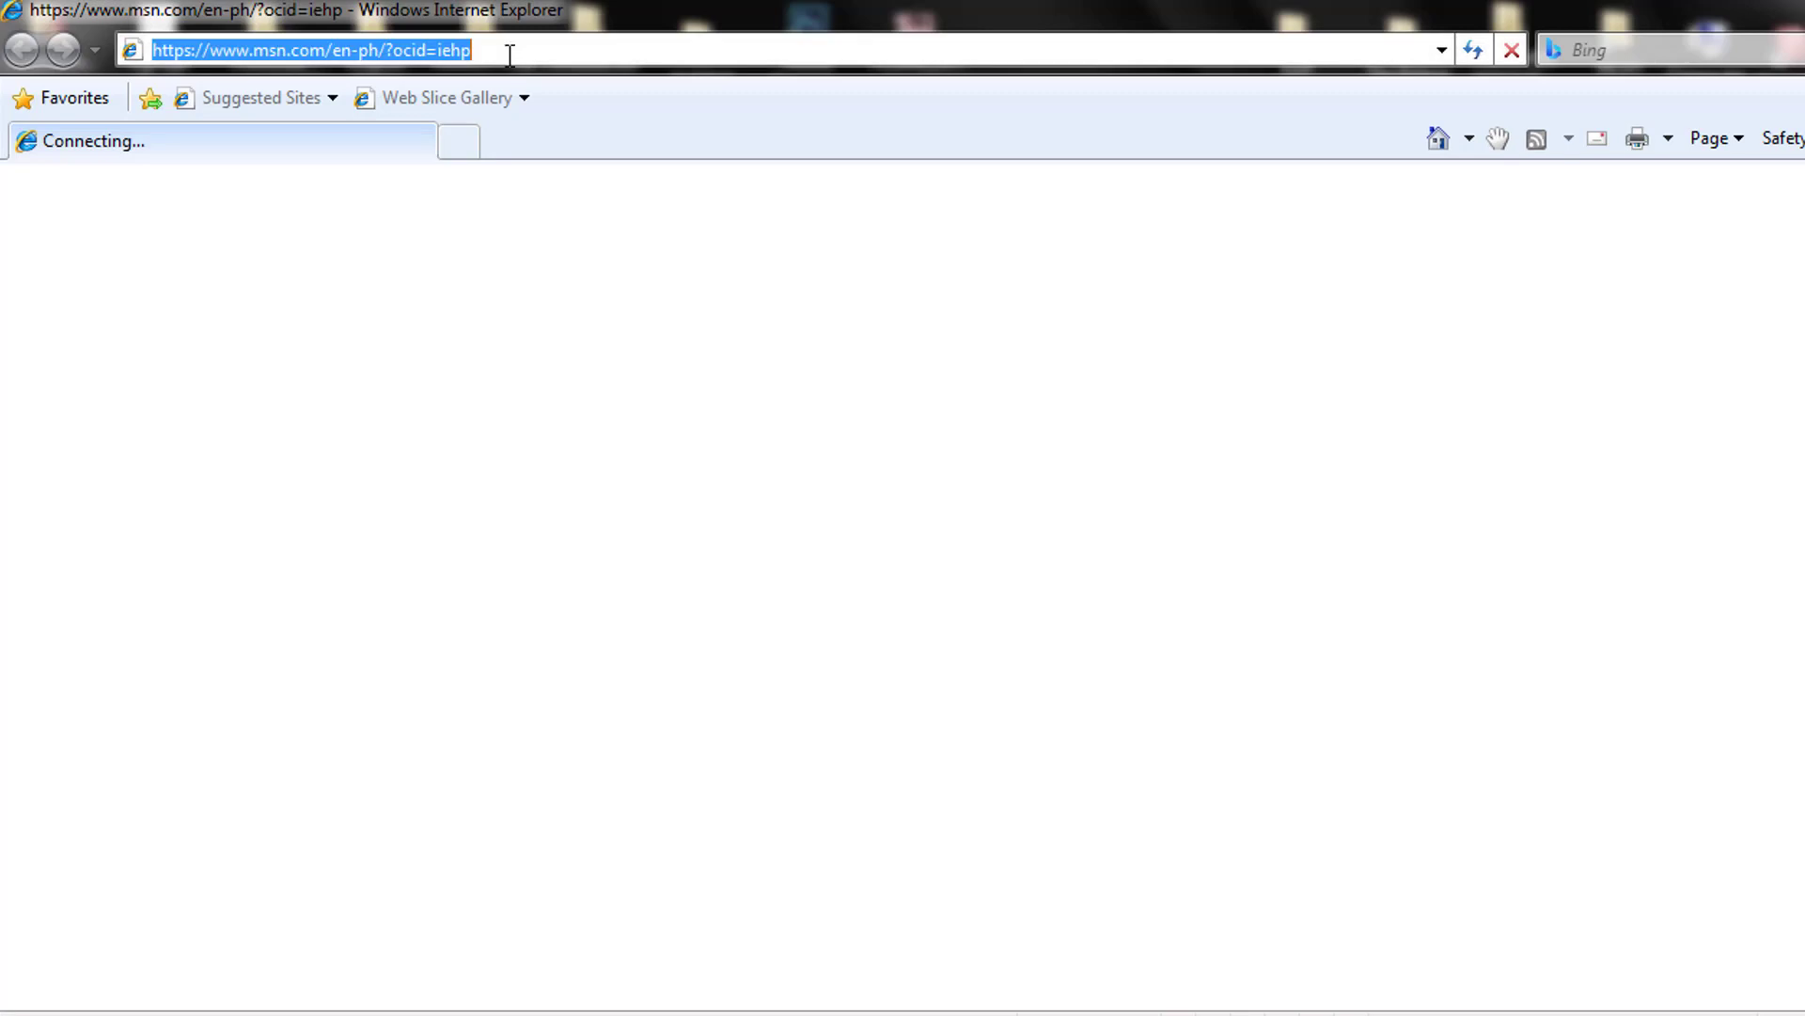
{"action": "type", "text": "1"}
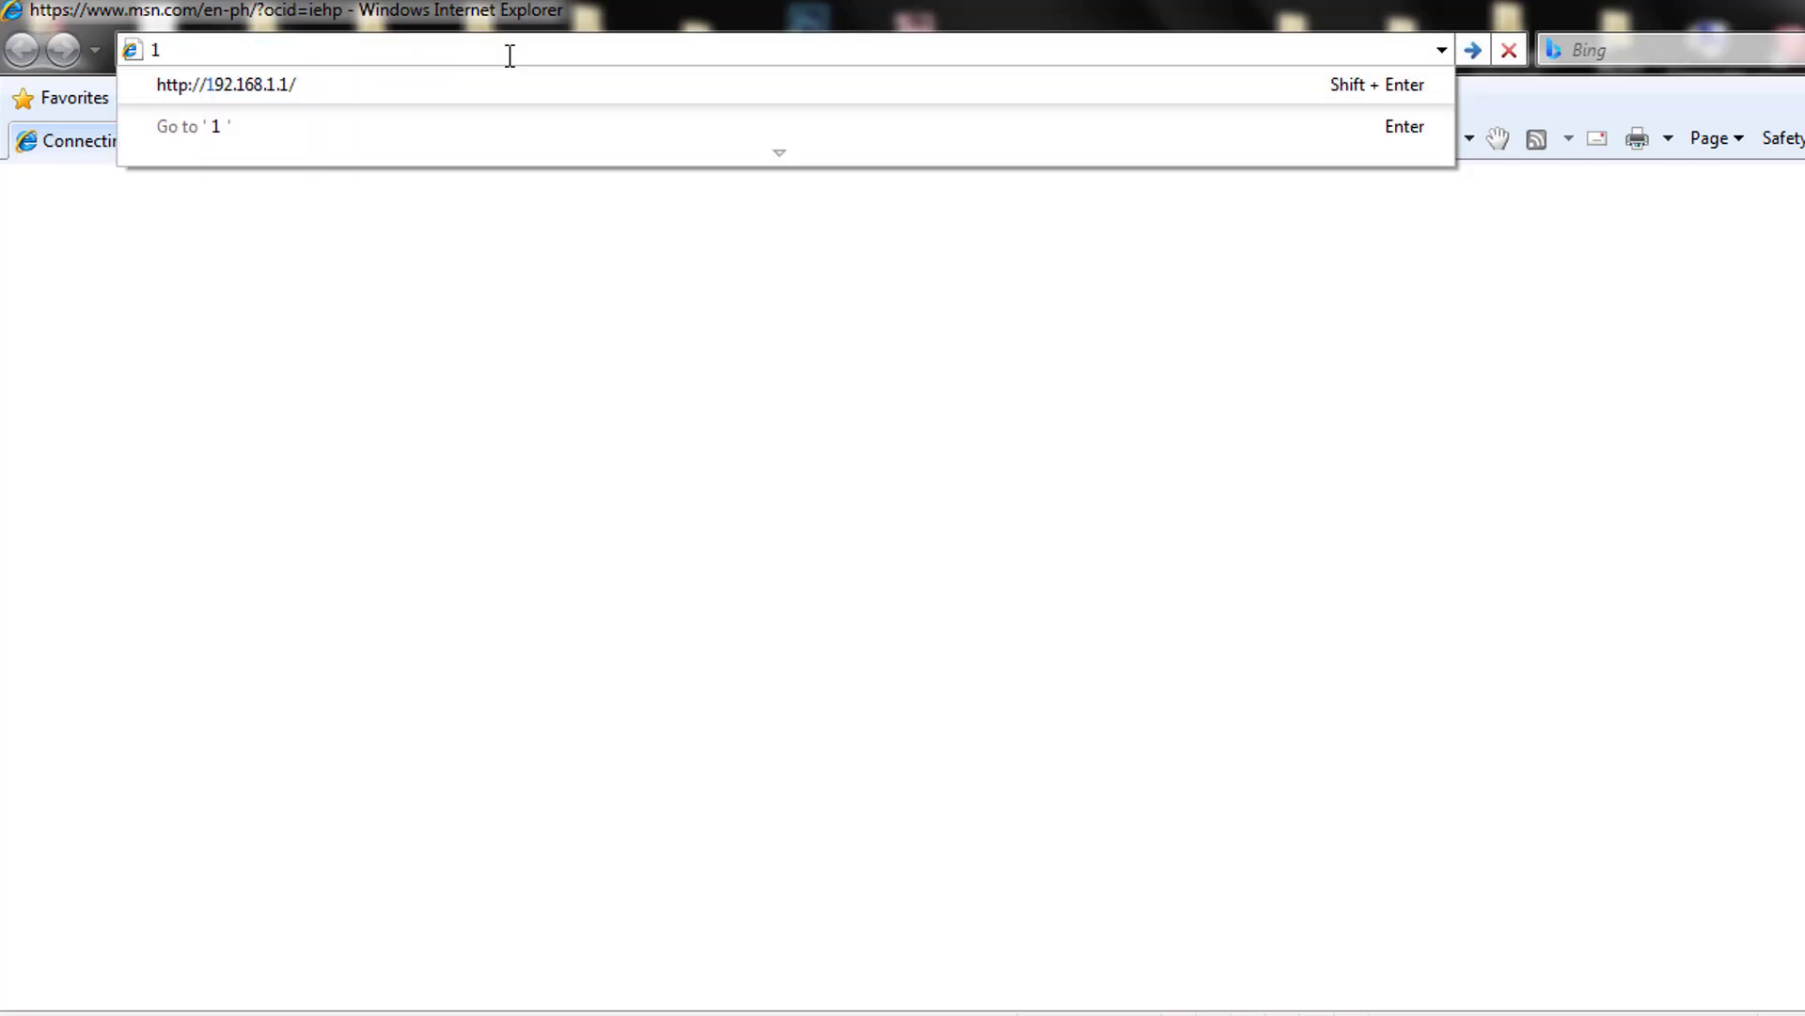
{"action": "type", "text": "92"}
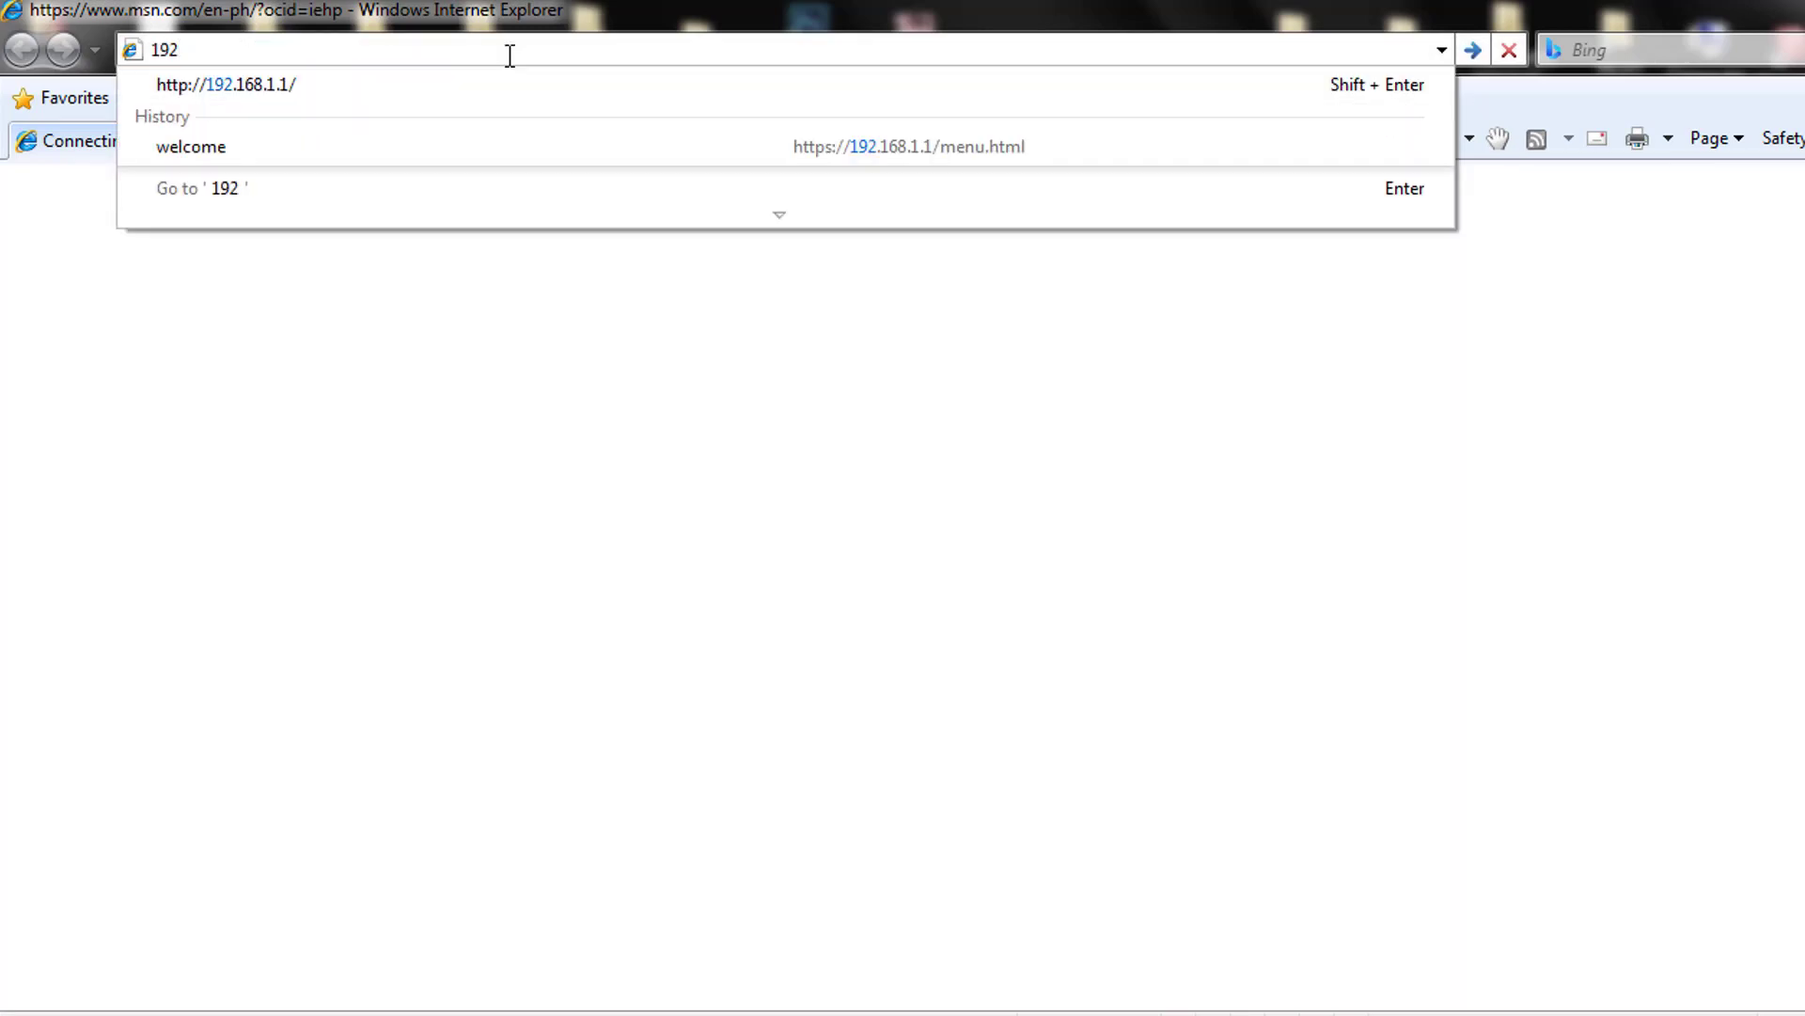
{"action": "type", "text": "."}
{"action": "type", "text": "168.1.1/"}
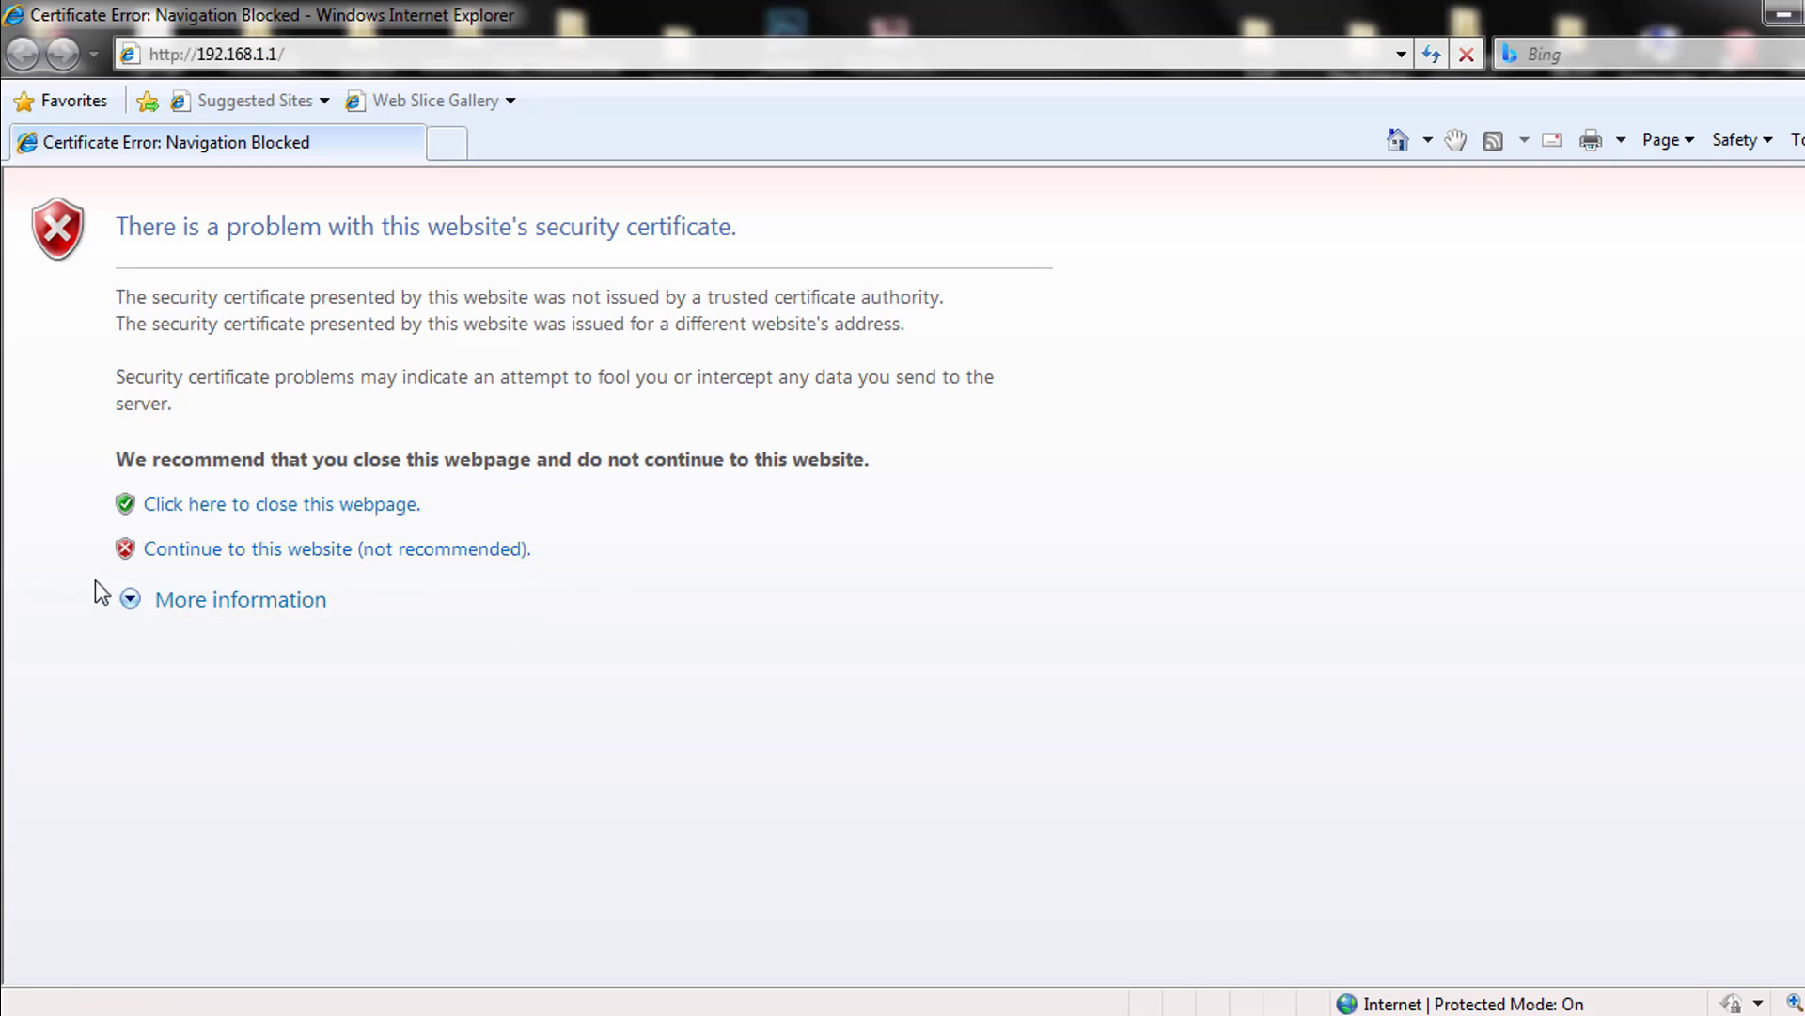
{"action": "left_click", "coordinate": [513, 558]}
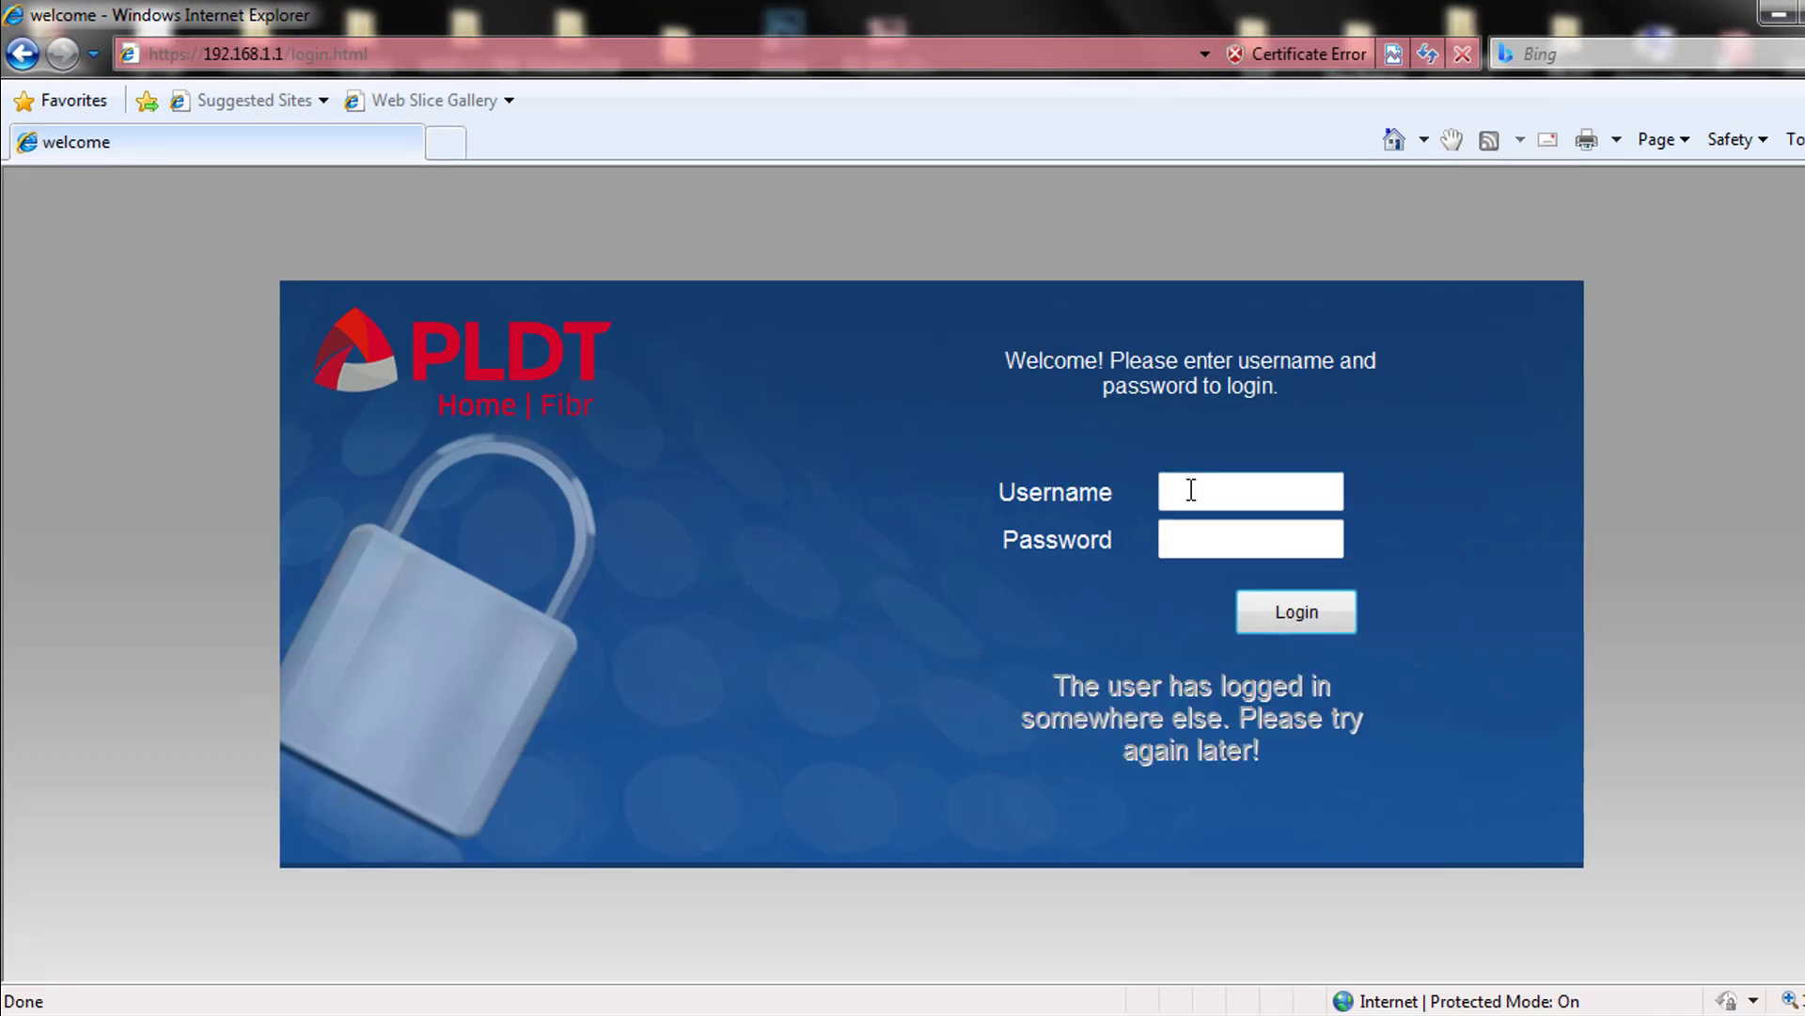
{"action": "left_click", "coordinate": [1260, 536]}
{"action": "left_click", "coordinate": [1298, 608]}
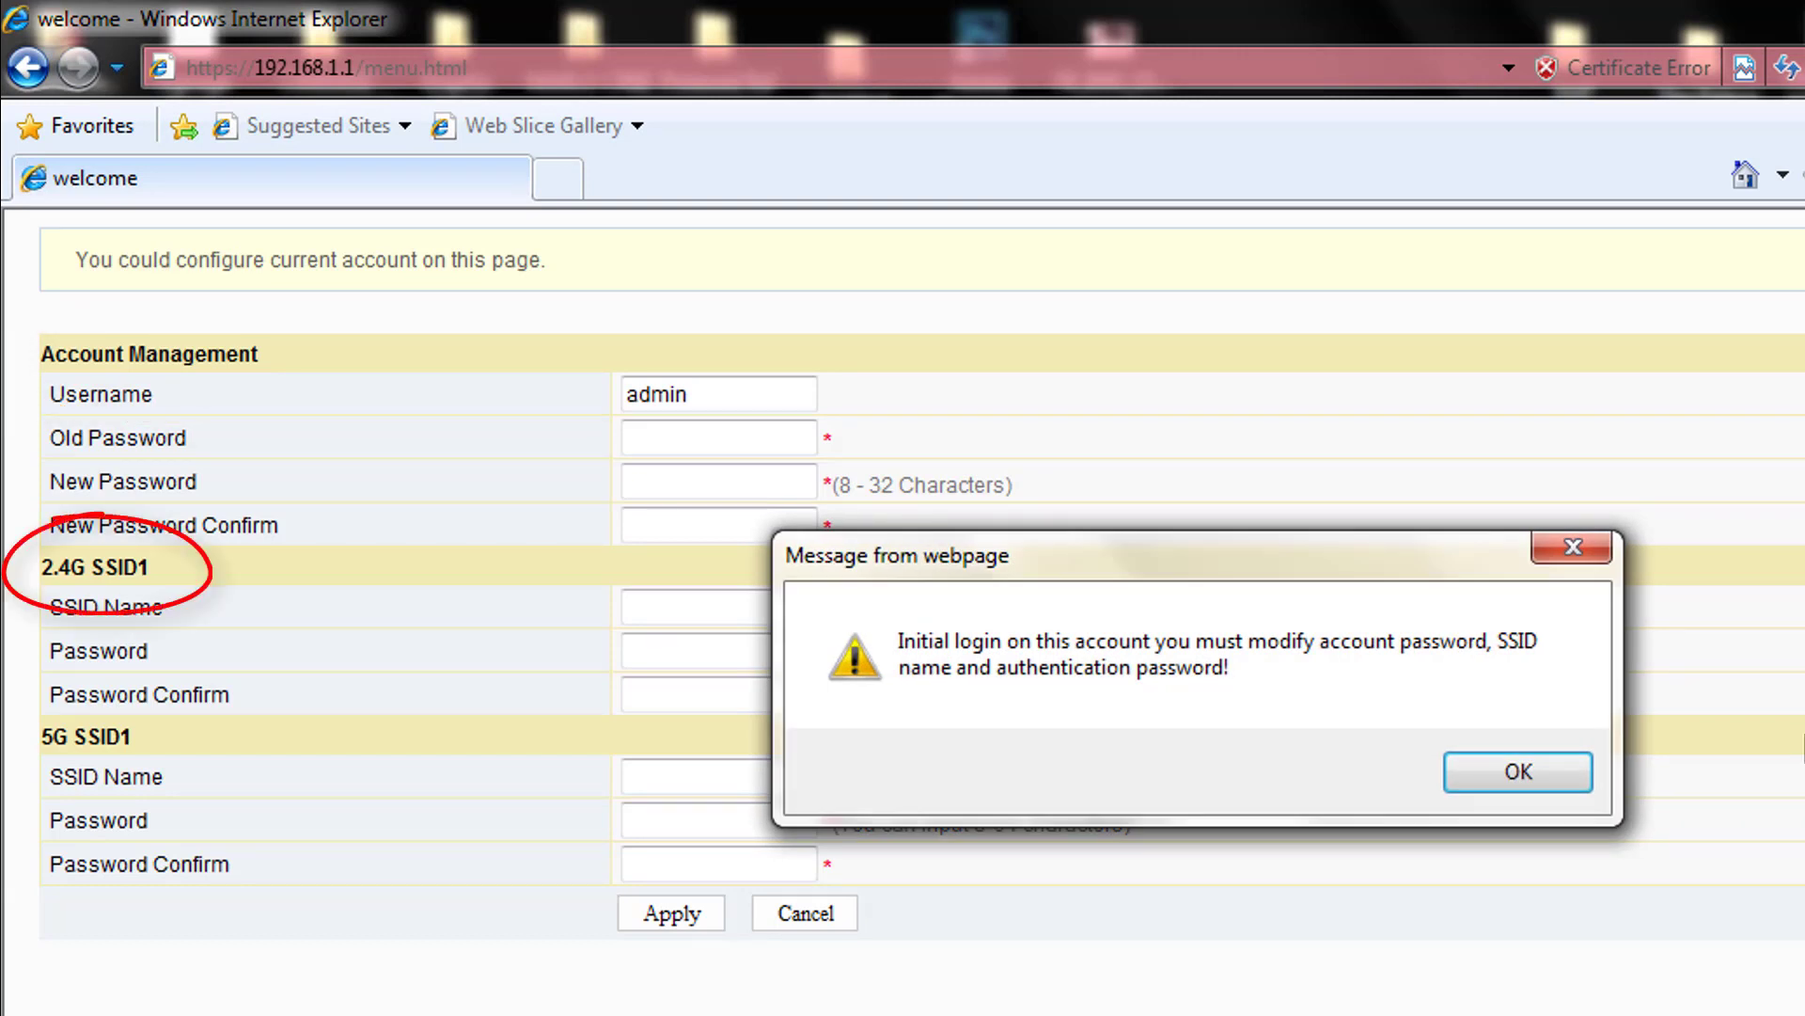
- Dismiss the first-login warning and enter the old admin password
{"action": "left_click", "coordinate": [1576, 543]}
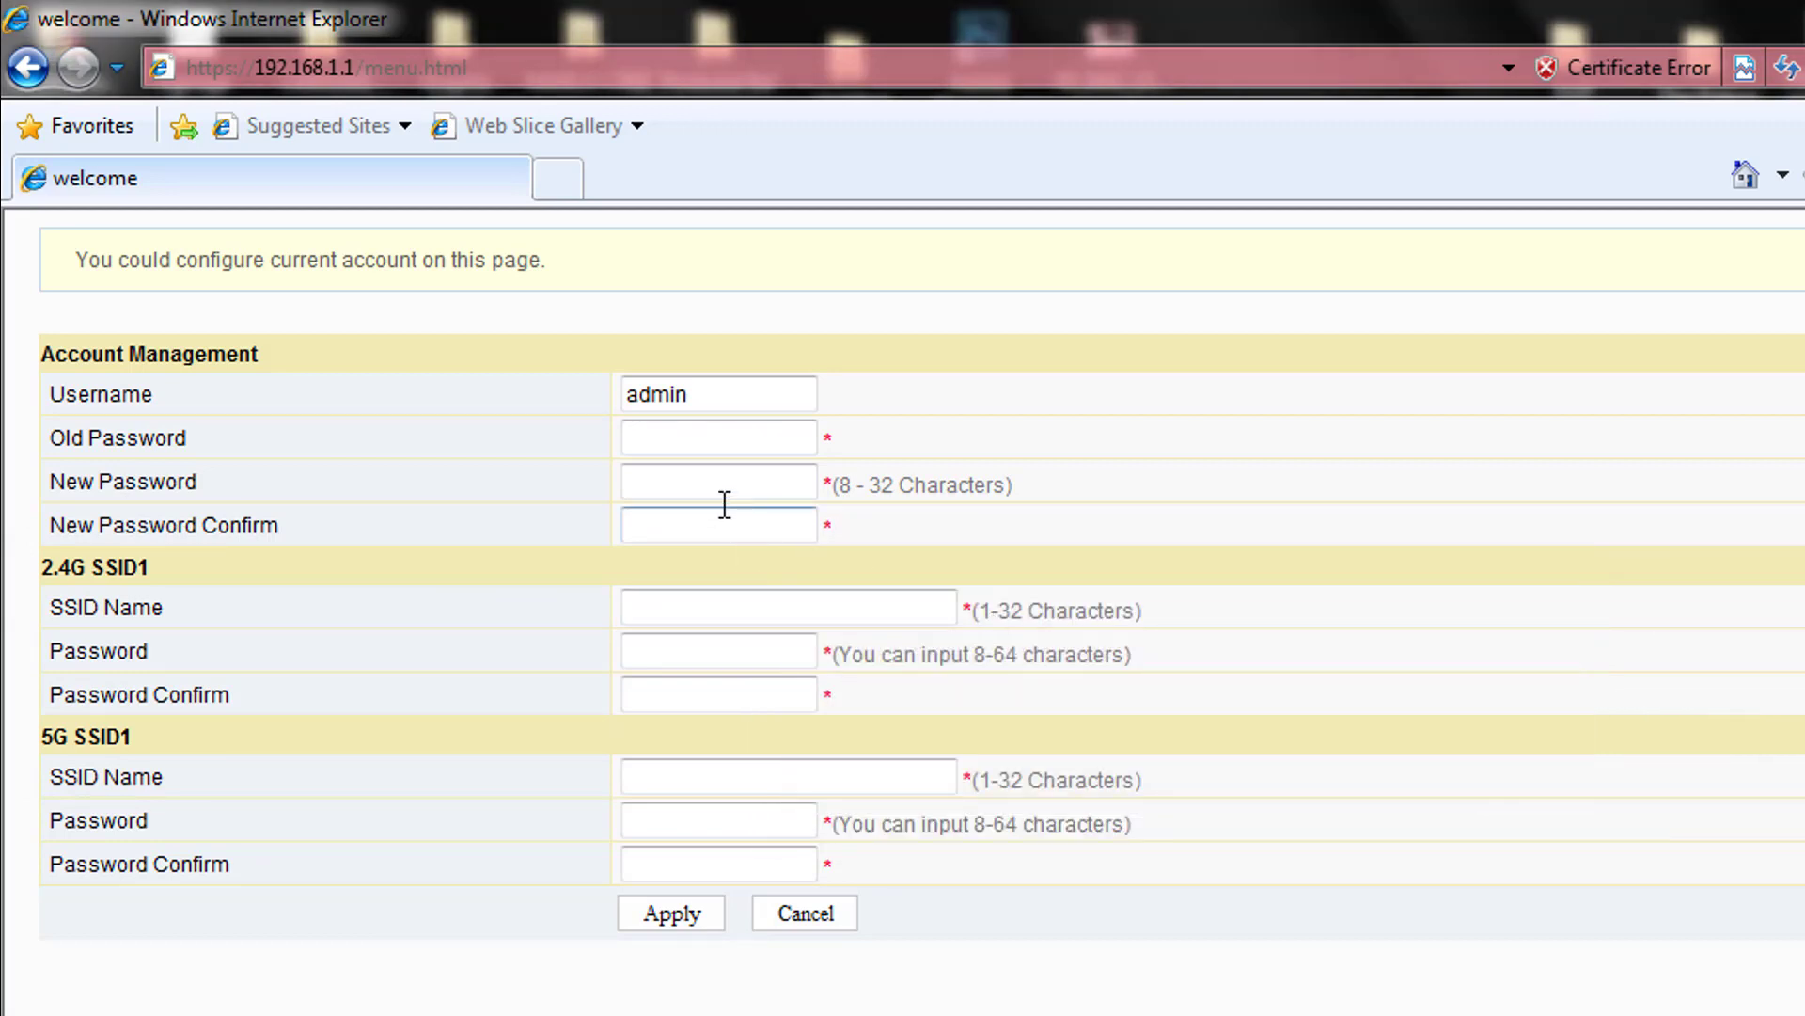
{"action": "left_click", "coordinate": [728, 449]}
{"action": "left_click", "coordinate": [722, 443]}
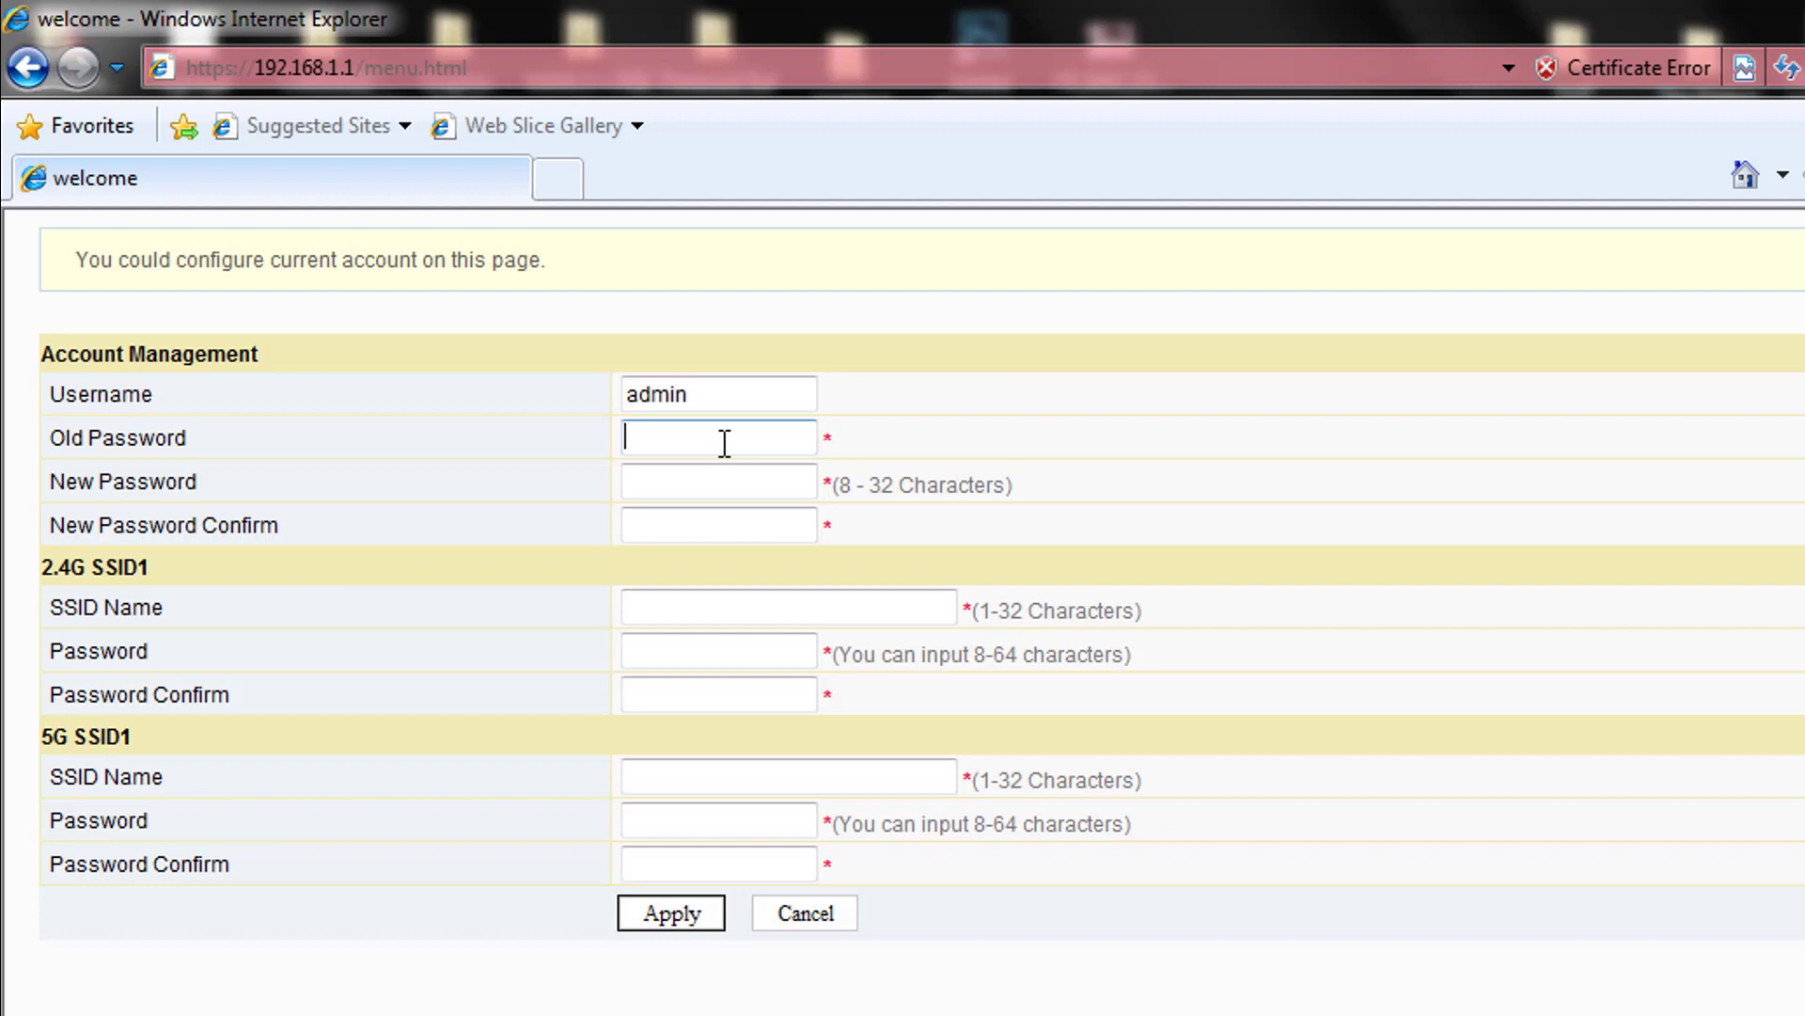
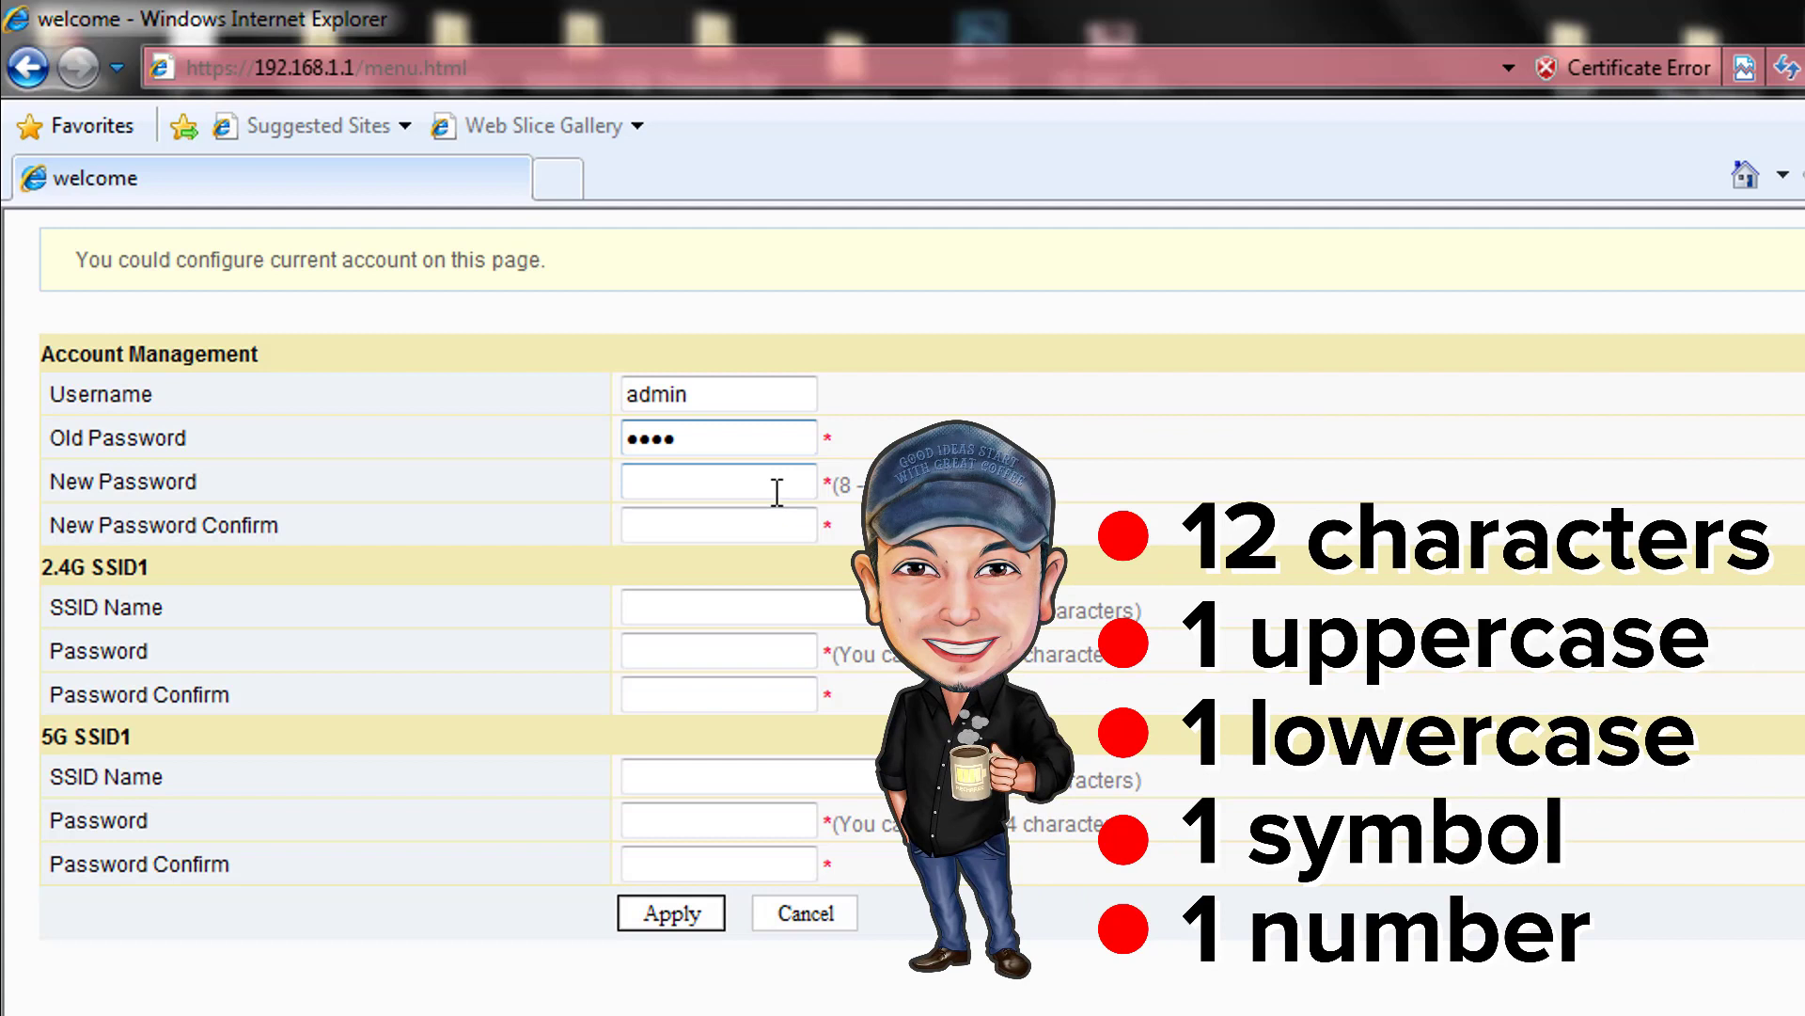
- Enter the new admin password and its confirmation in Account Management
{"action": "left_click", "coordinate": [775, 491]}
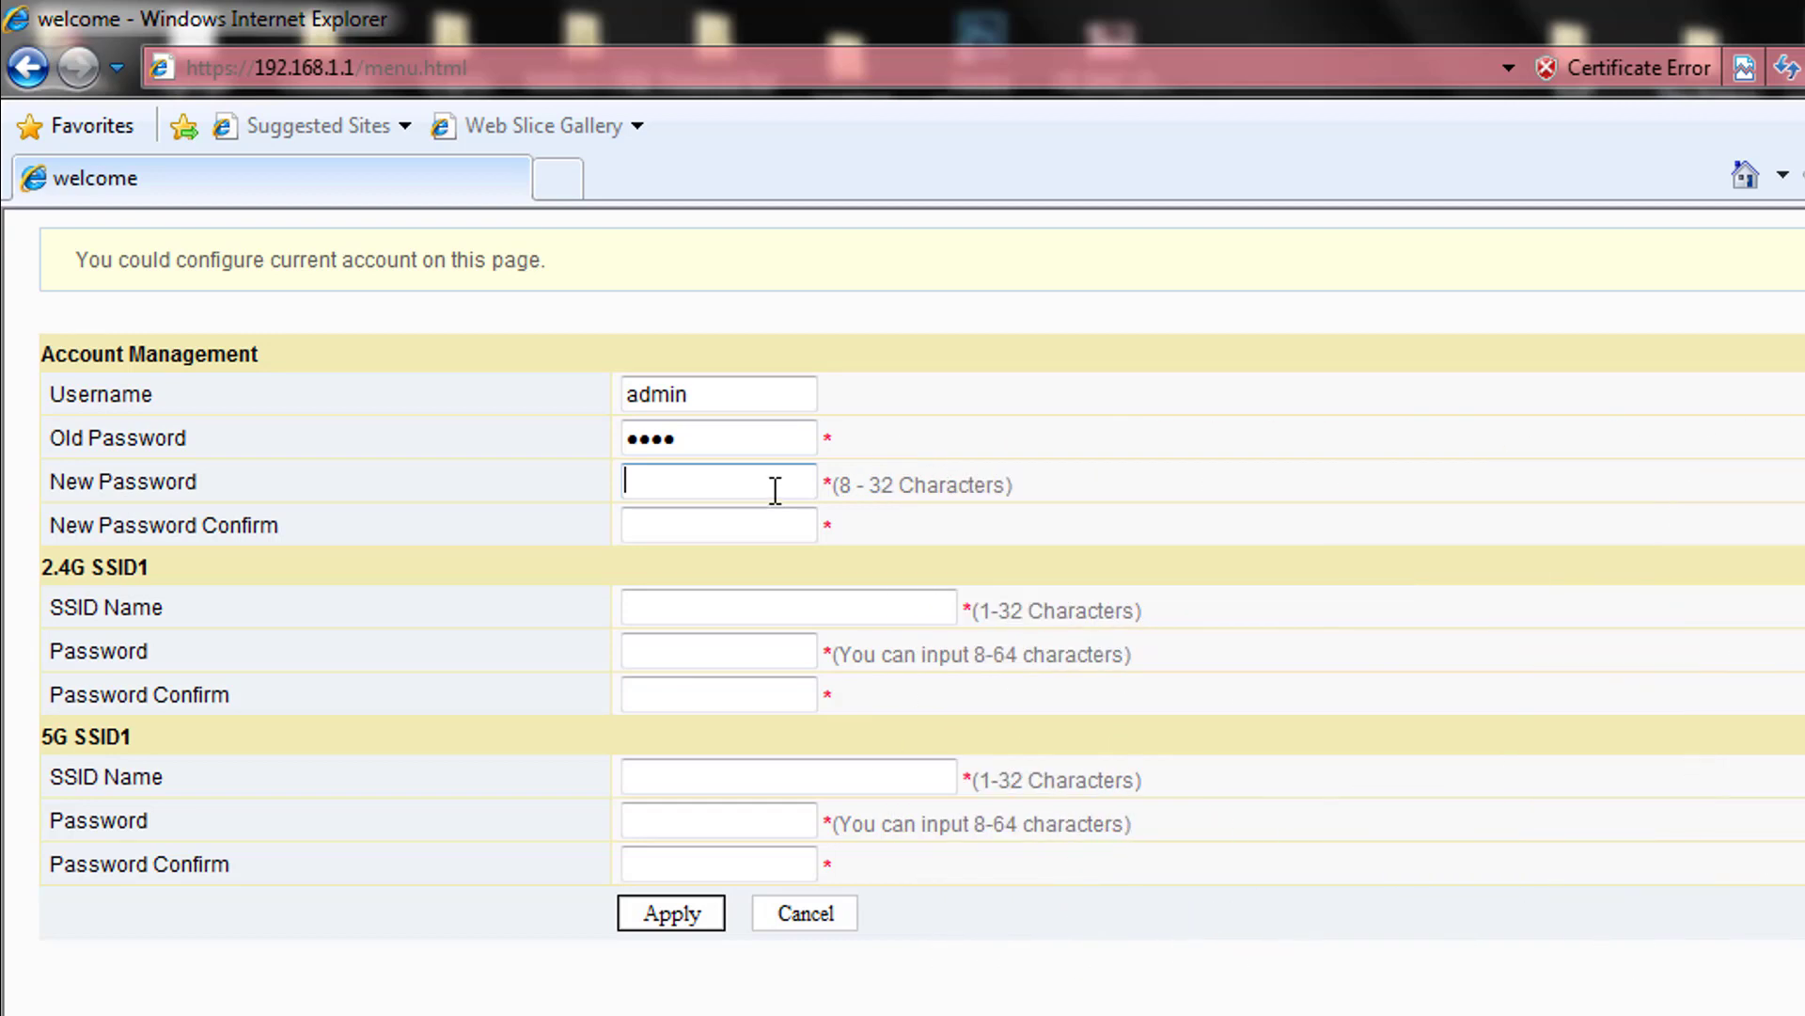
{"action": "type", "text": "••••"}
{"action": "type", "text": "••••"}
{"action": "type", "text": "•"}
{"action": "left_click", "coordinate": [710, 528]}
{"action": "type", "text": "•••"}
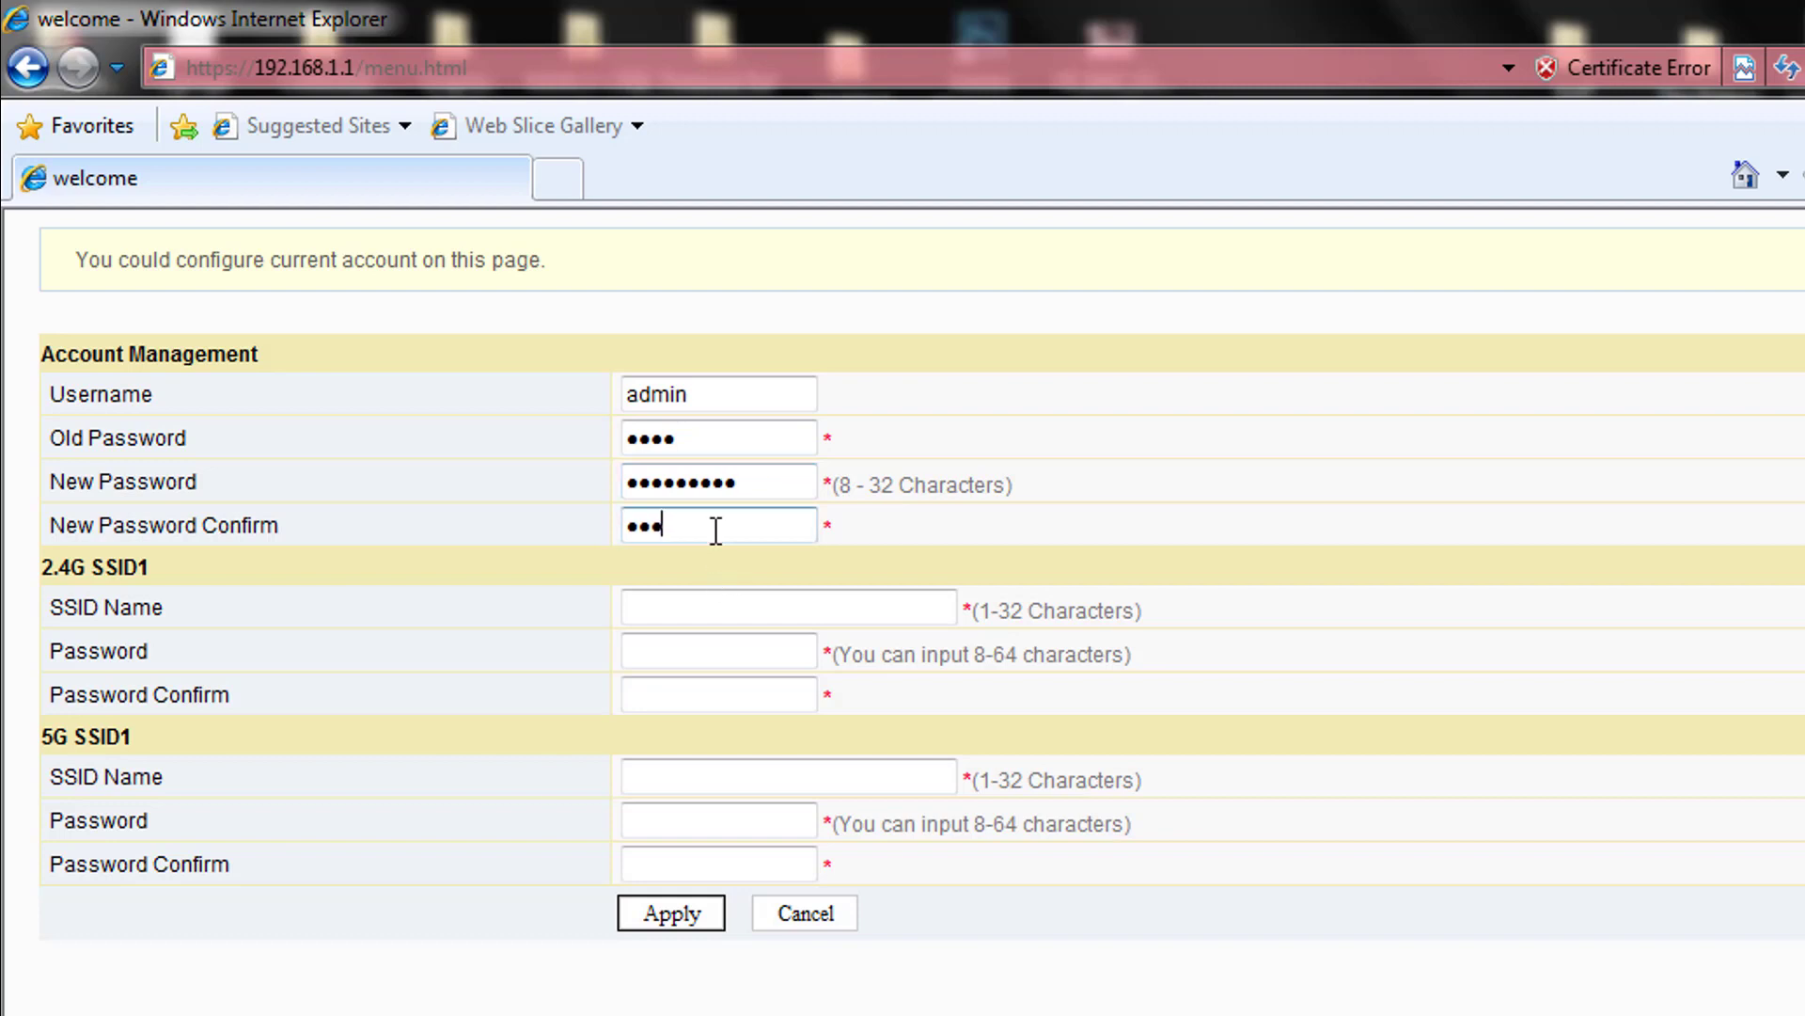
{"action": "type", "text": "•••••"}
{"action": "left_click", "coordinate": [710, 609]}
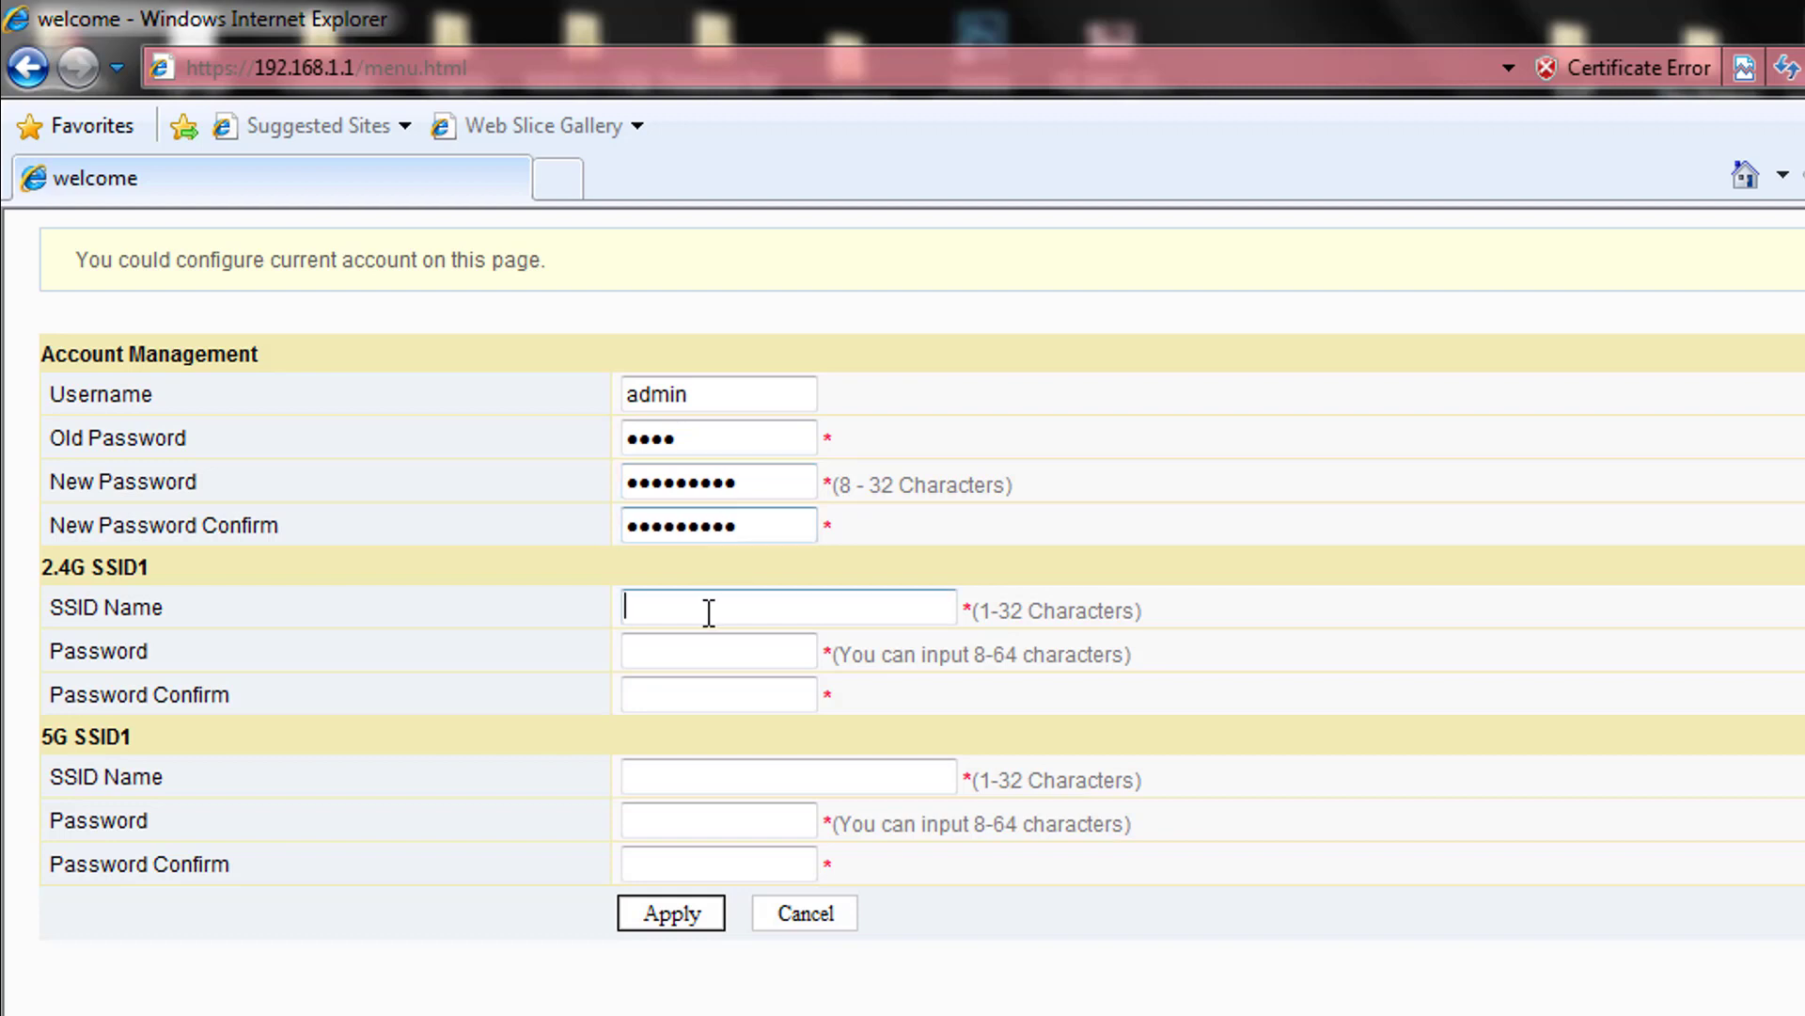
{"action": "type", "text": "CONJE"}
{"action": "type", "text": "'S A"}
{"action": "type", "text": "NGEL PLDT"}
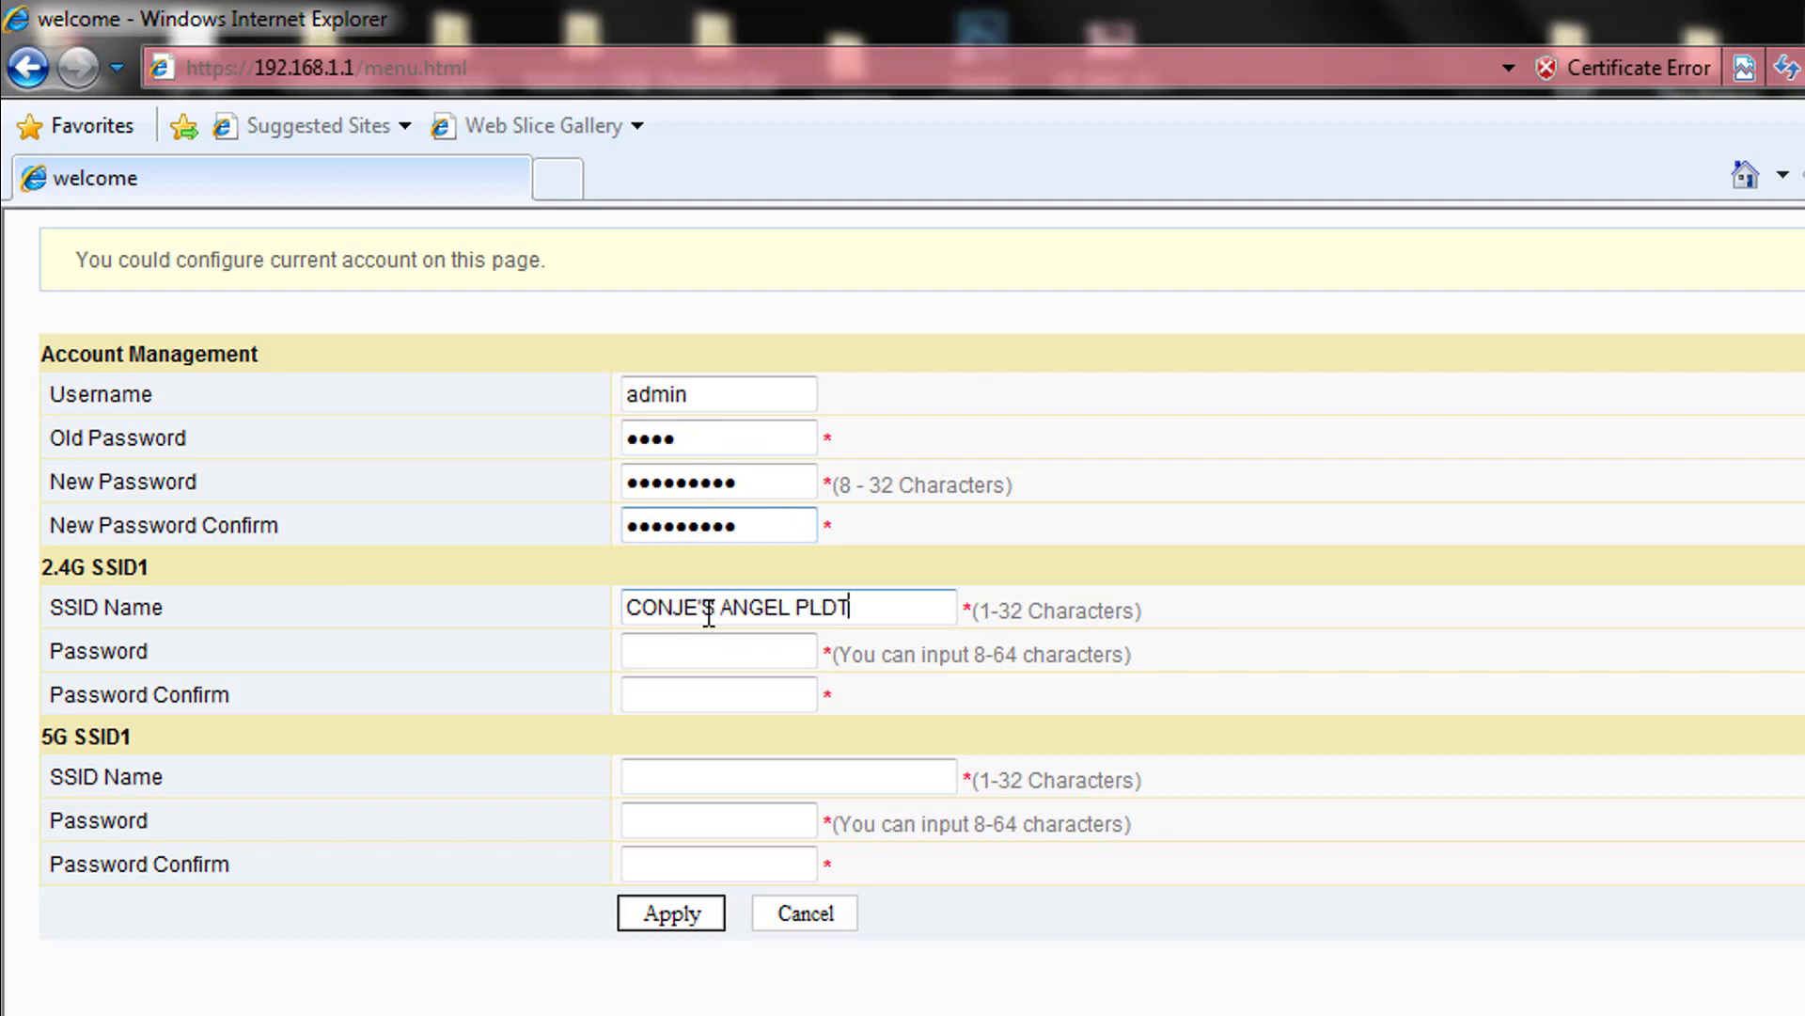
- Finish the 2.4G SSID CONJE'S ANGEL PLDT and enter and confirm its password
{"action": "key", "text": "ctrl+a"}
{"action": "key", "text": "ctrl+c"}
{"action": "left_click", "coordinate": [666, 652]}
{"action": "left_click", "coordinate": [677, 691]}
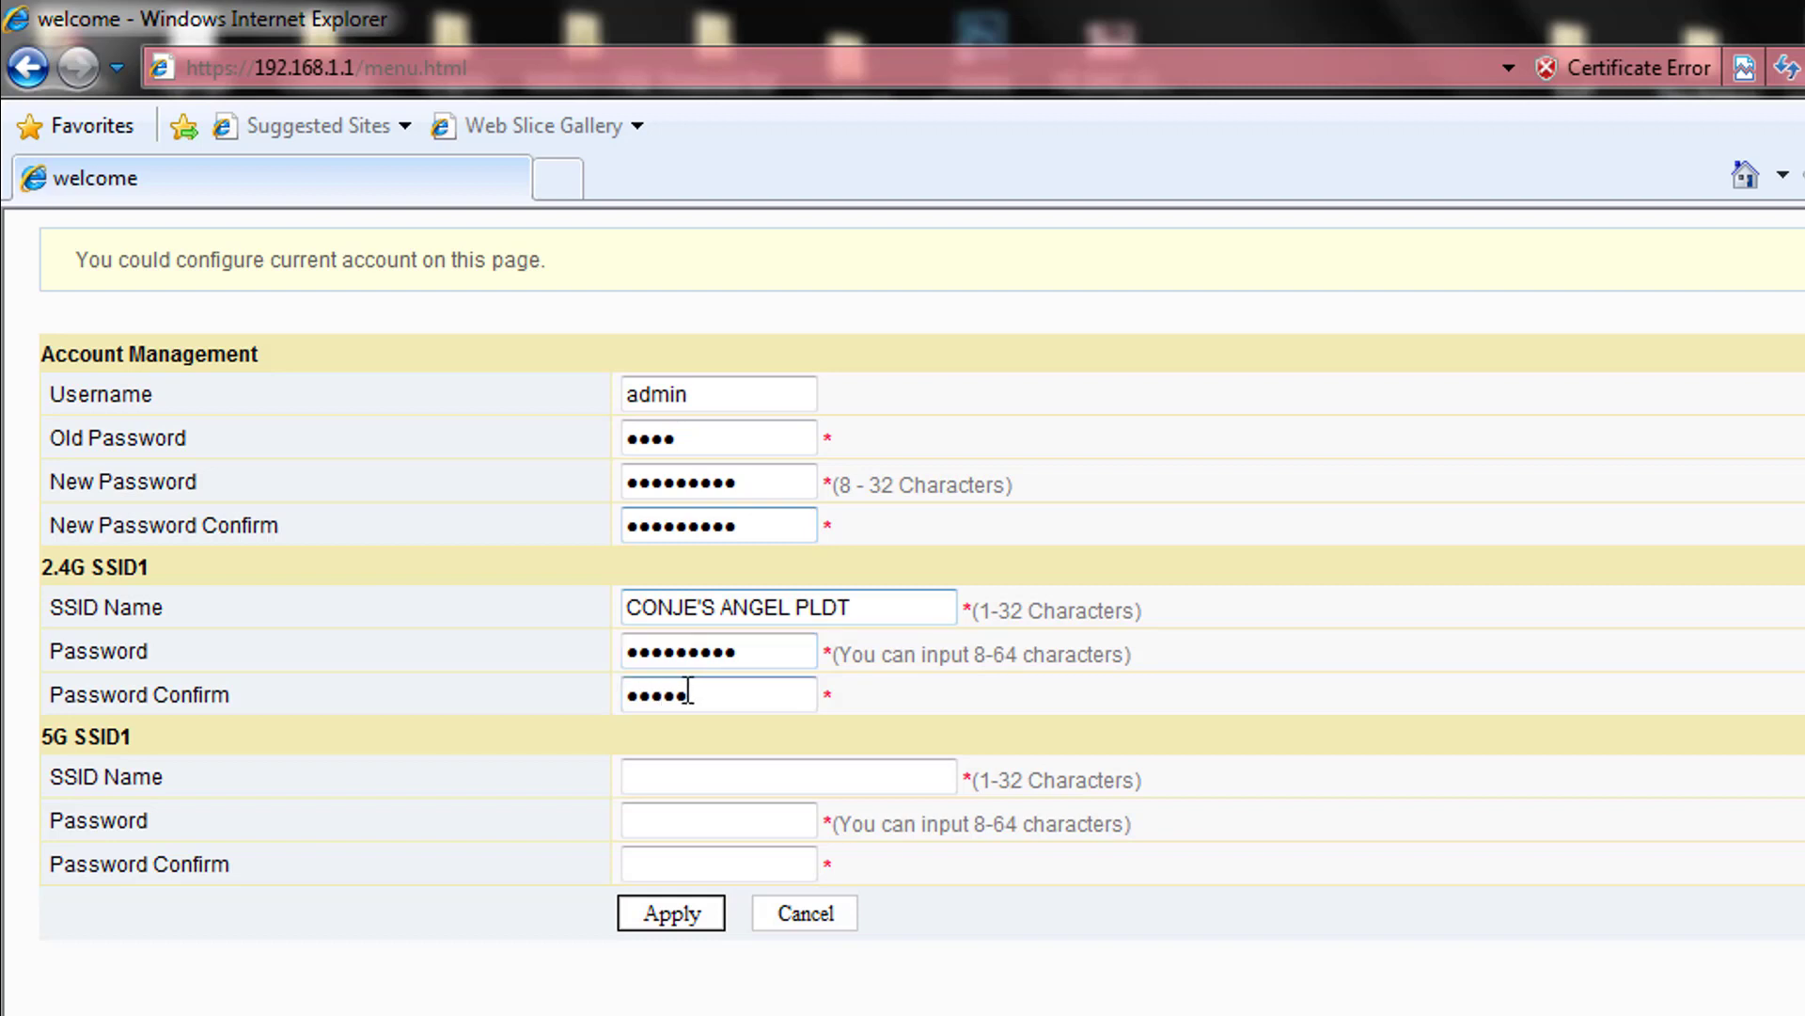
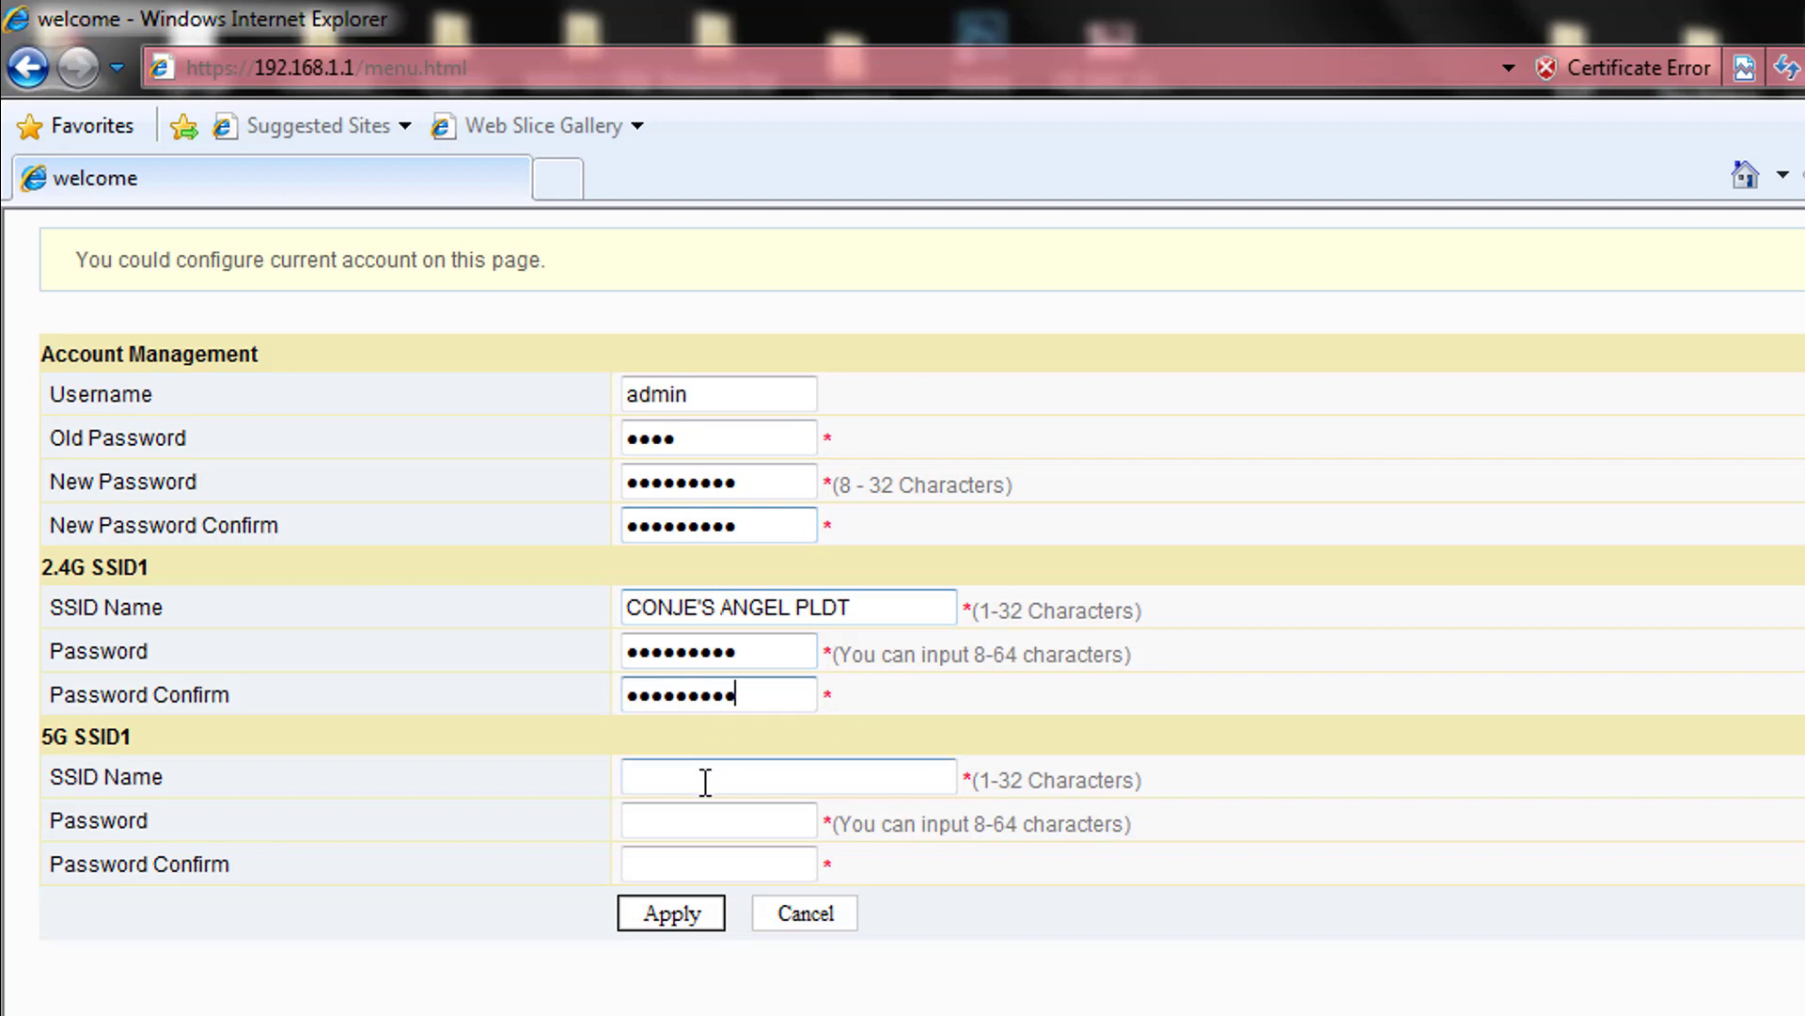
- Name the 5G network CONJE'S ANGEL PLDT as well and enter and confirm its password
{"action": "left_click", "coordinate": [705, 783]}
{"action": "key", "text": "ctrl+v"}
{"action": "left_click", "coordinate": [714, 832]}
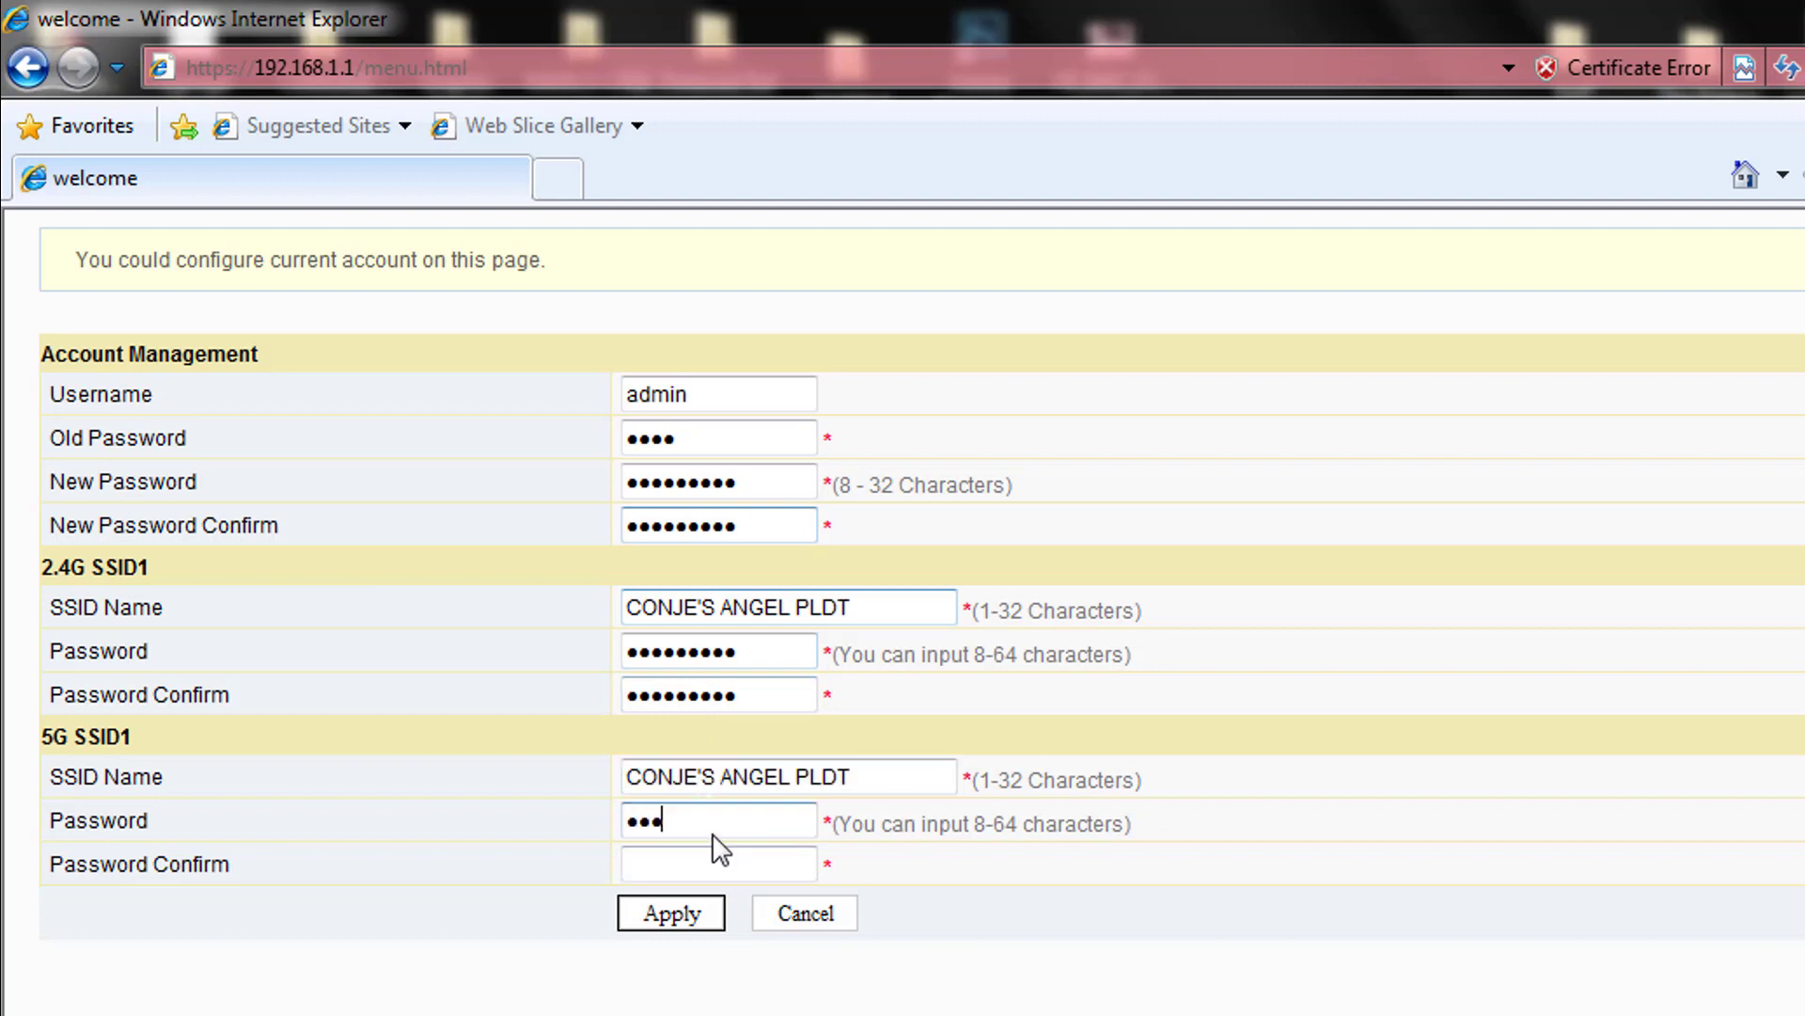
{"action": "left_click", "coordinate": [777, 866]}
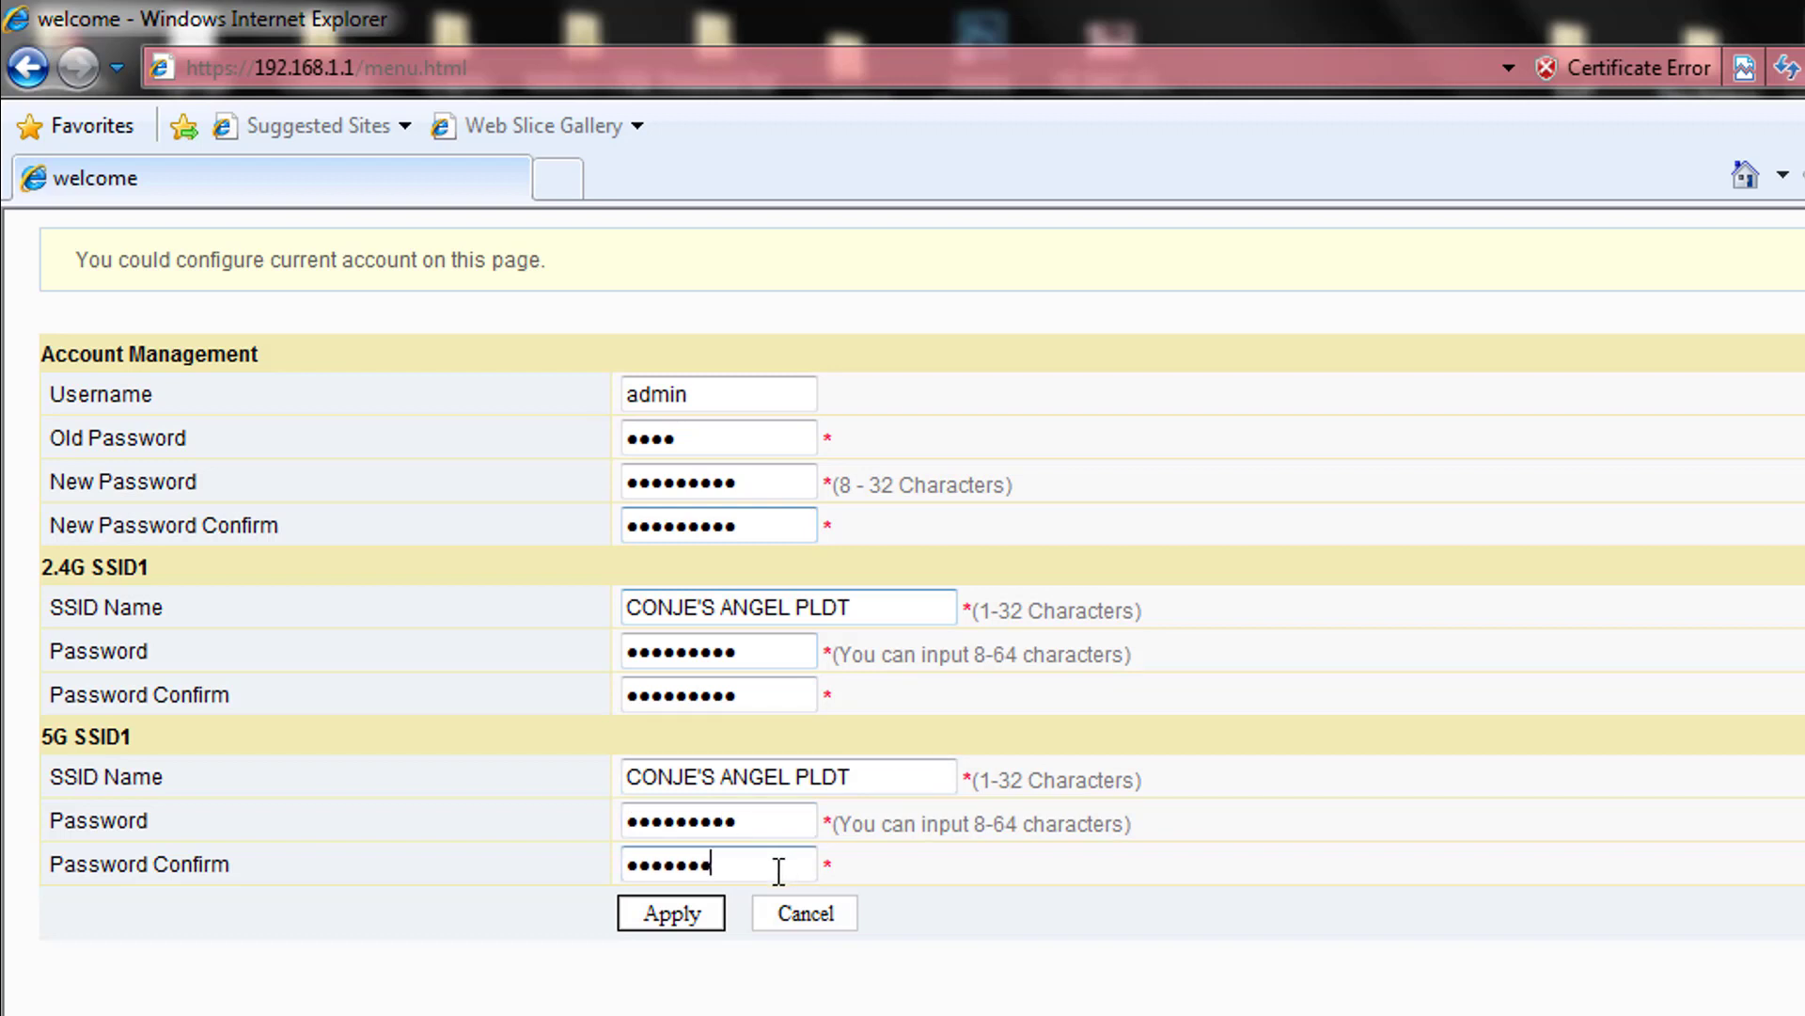
- Apply the router settings, then connect the PC to CONJE'S ANGEL PLDT with the new security key
{"action": "left_click", "coordinate": [688, 921]}
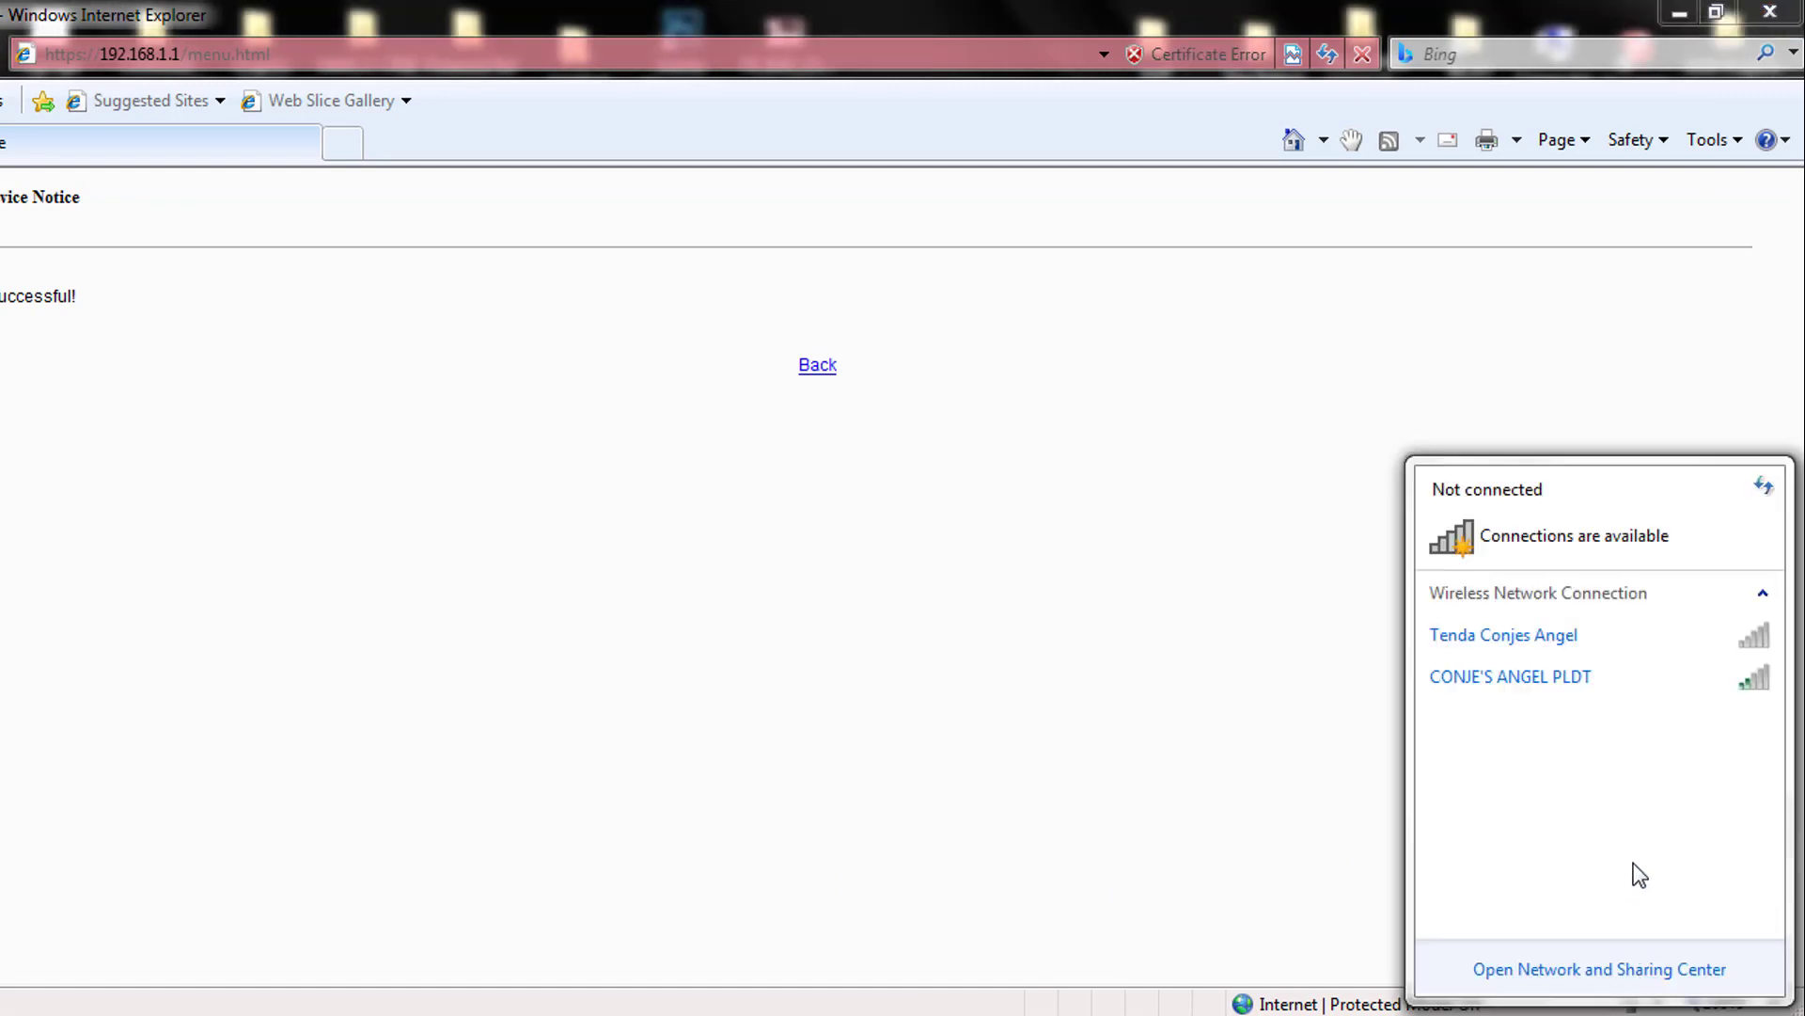
{"action": "mouse_move", "coordinate": [1511, 676]}
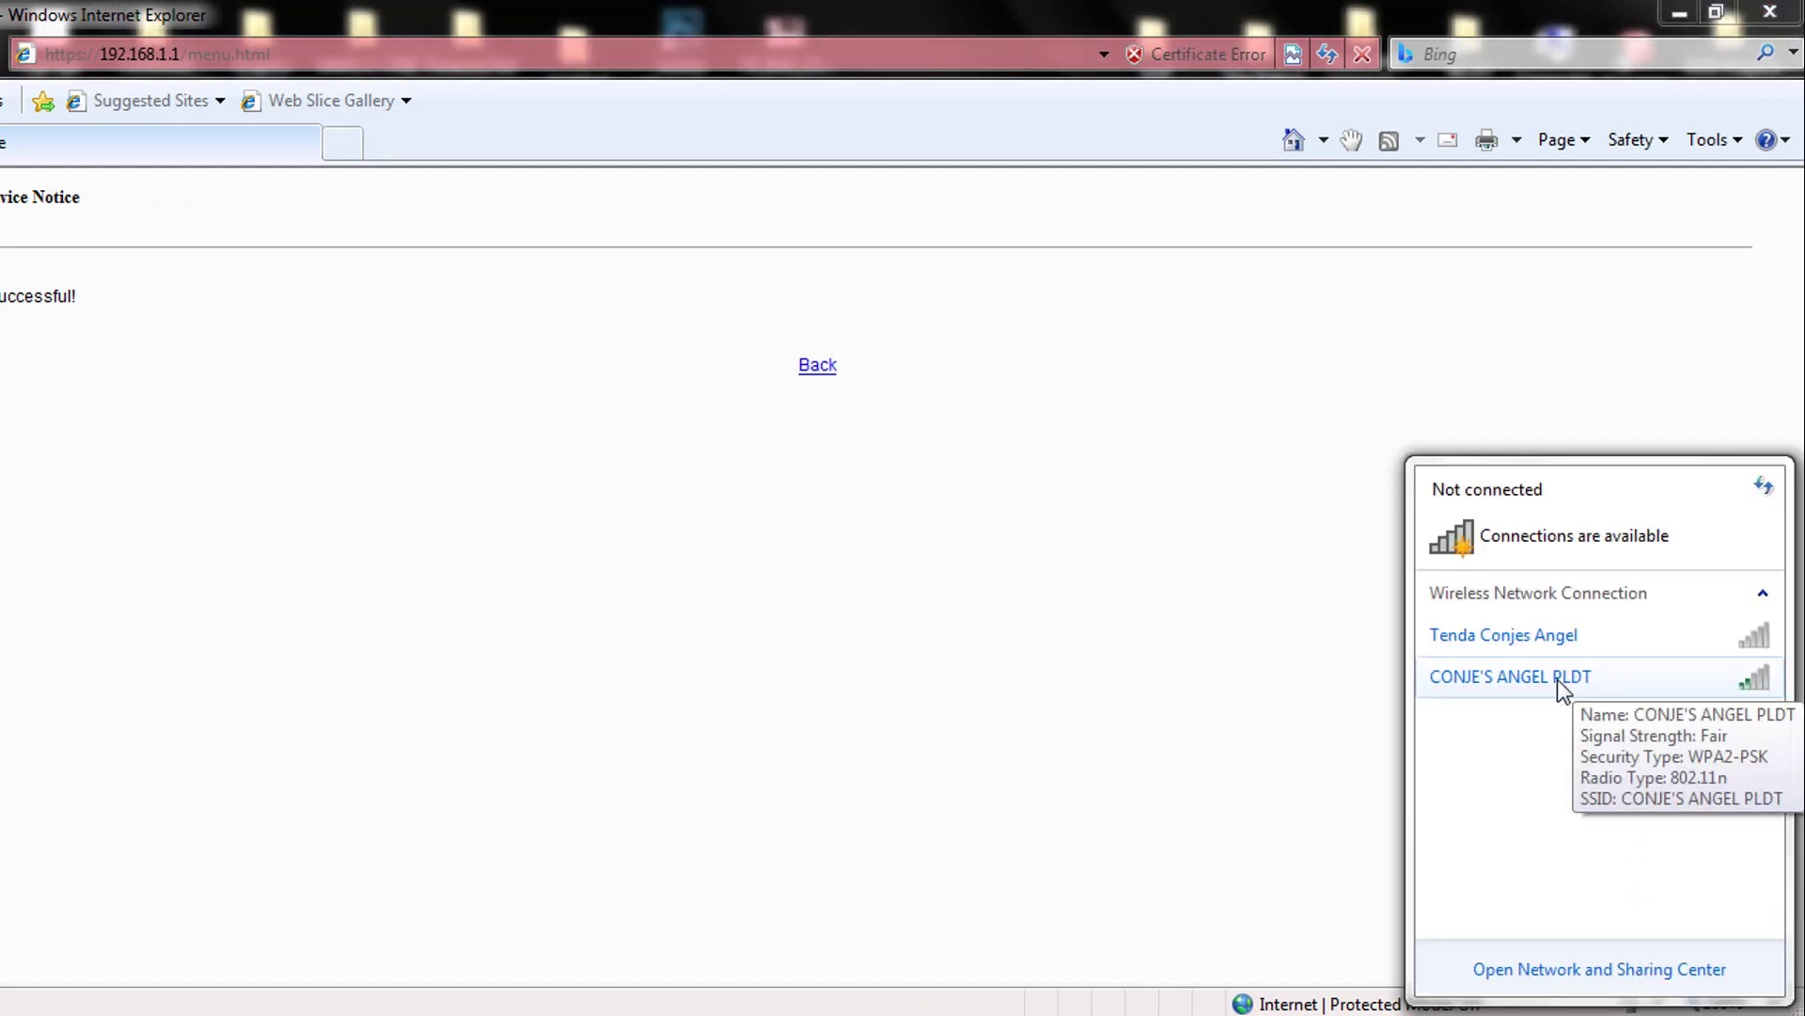
{"action": "left_click", "coordinate": [1557, 681]}
{"action": "left_click", "coordinate": [1742, 722]}
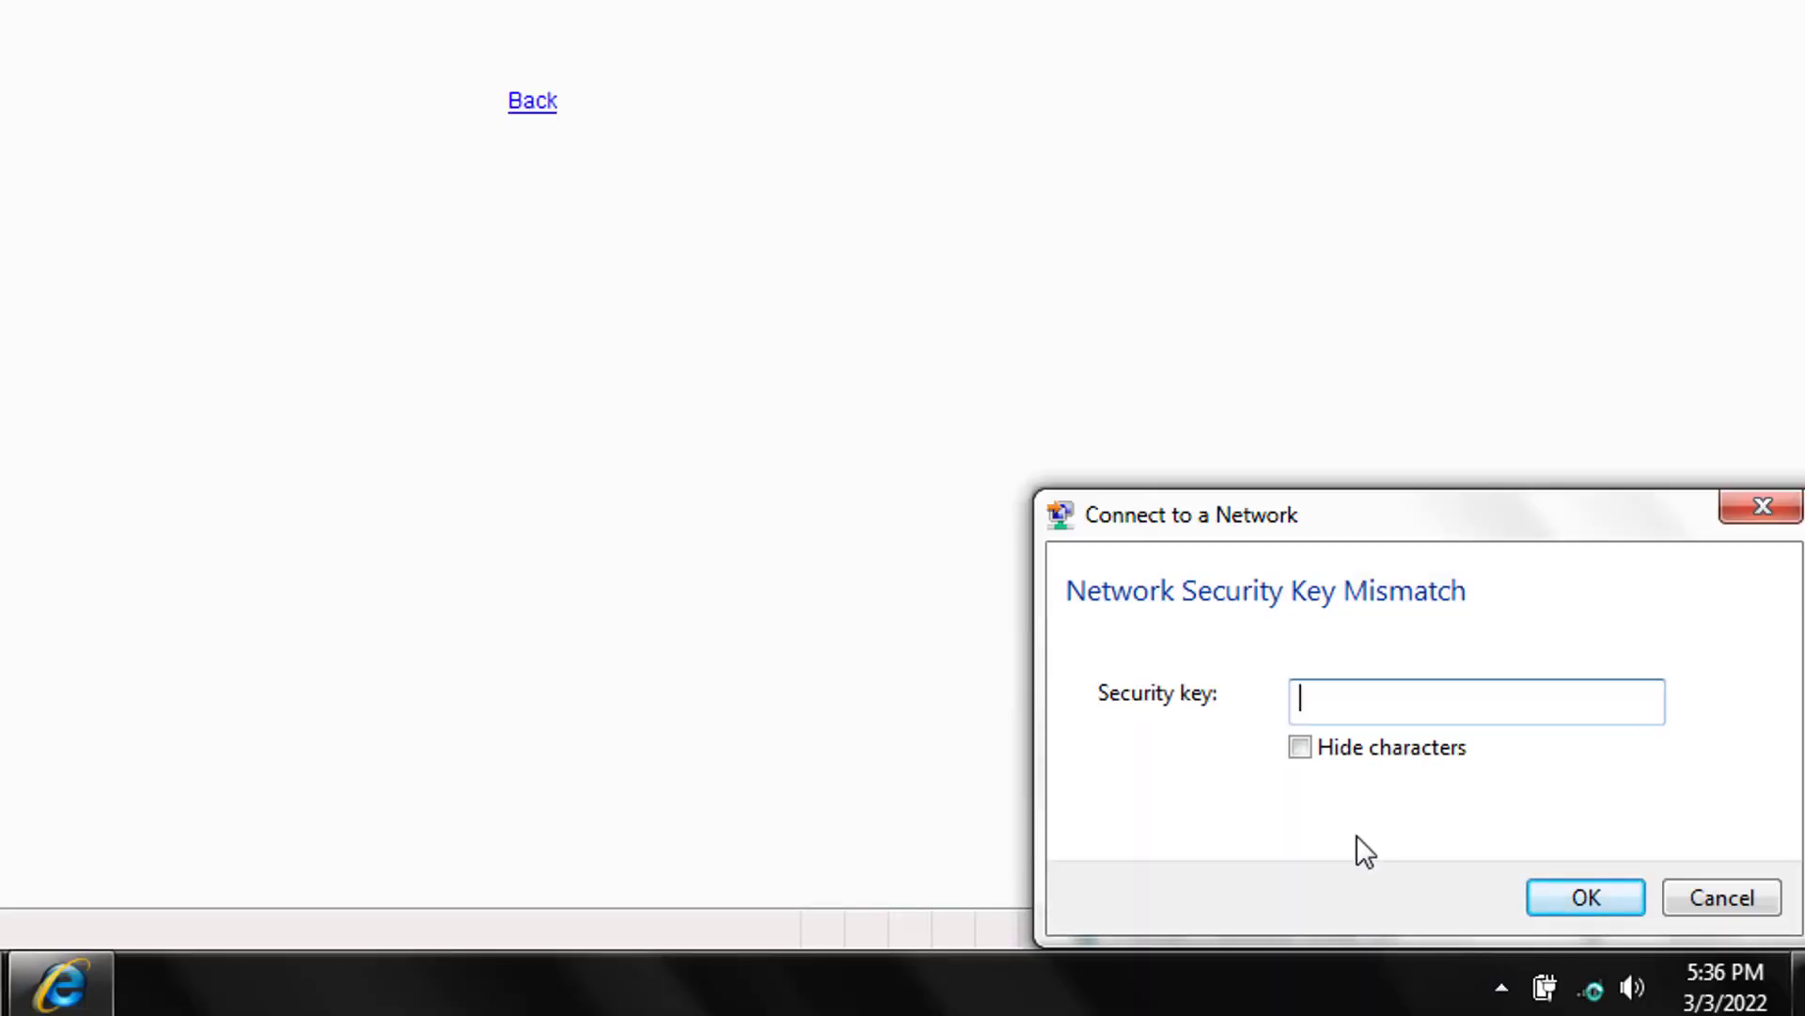
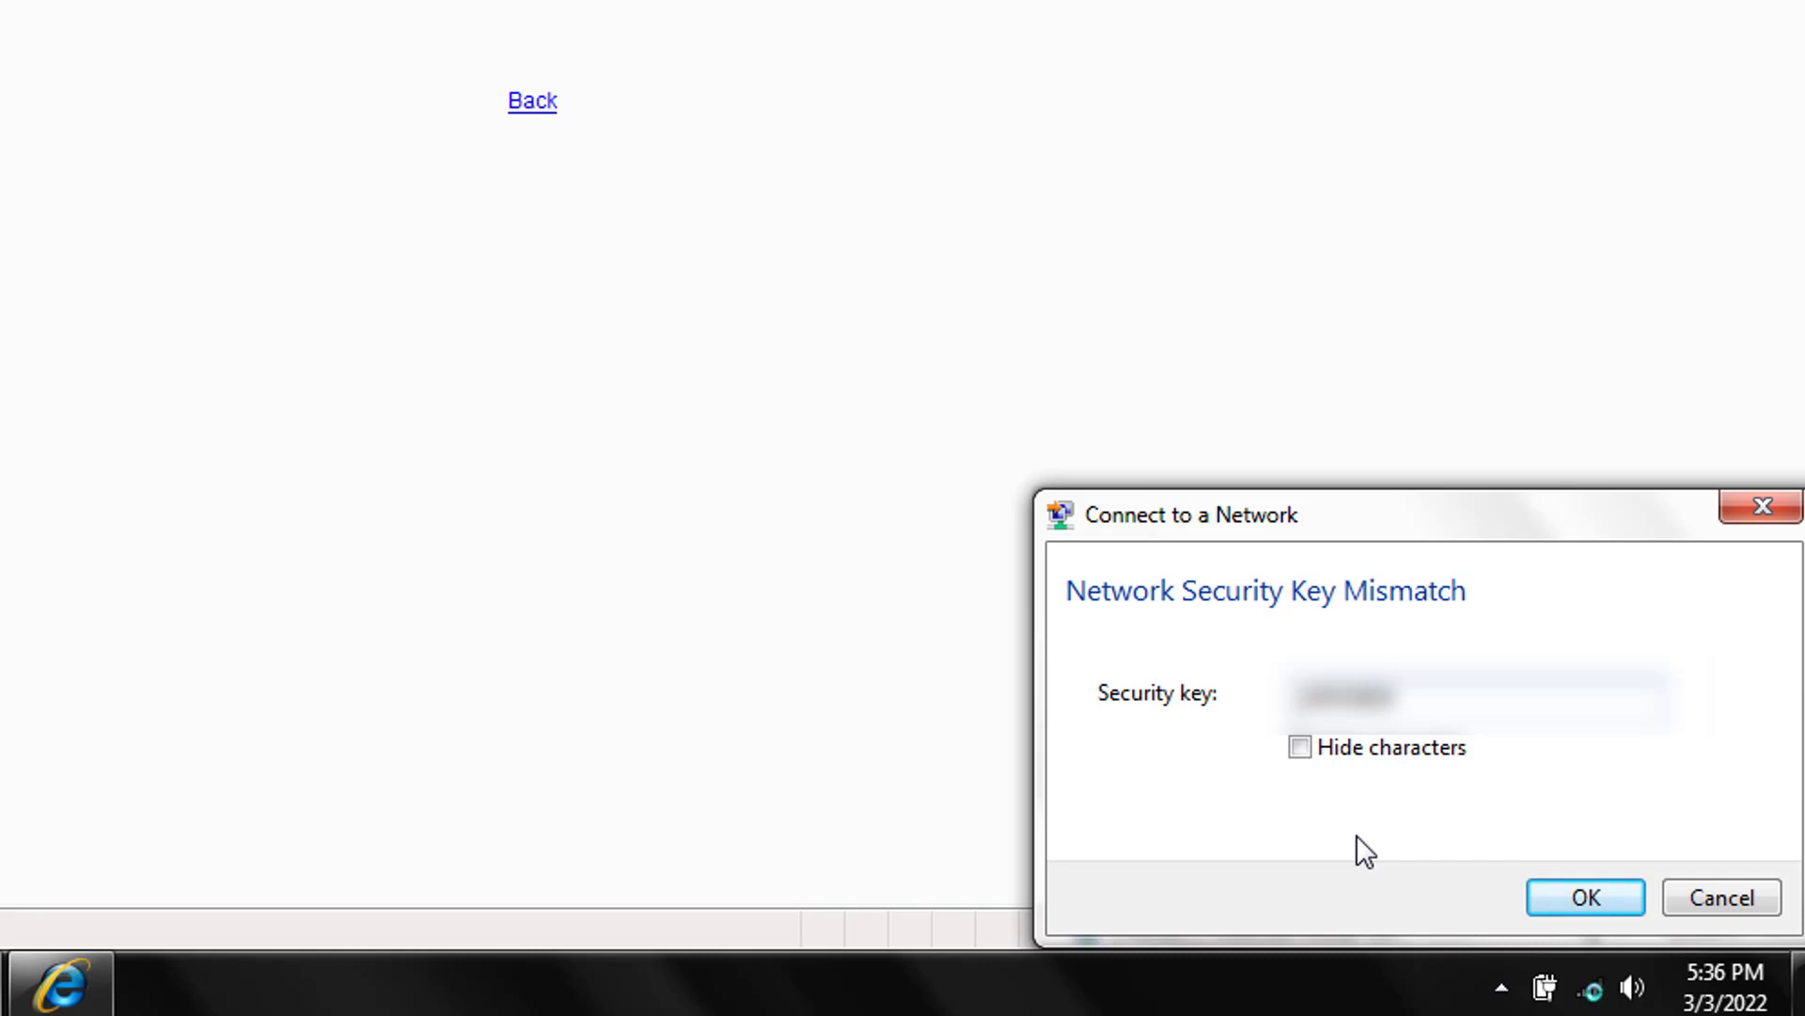
{"action": "left_click", "coordinate": [1625, 899]}
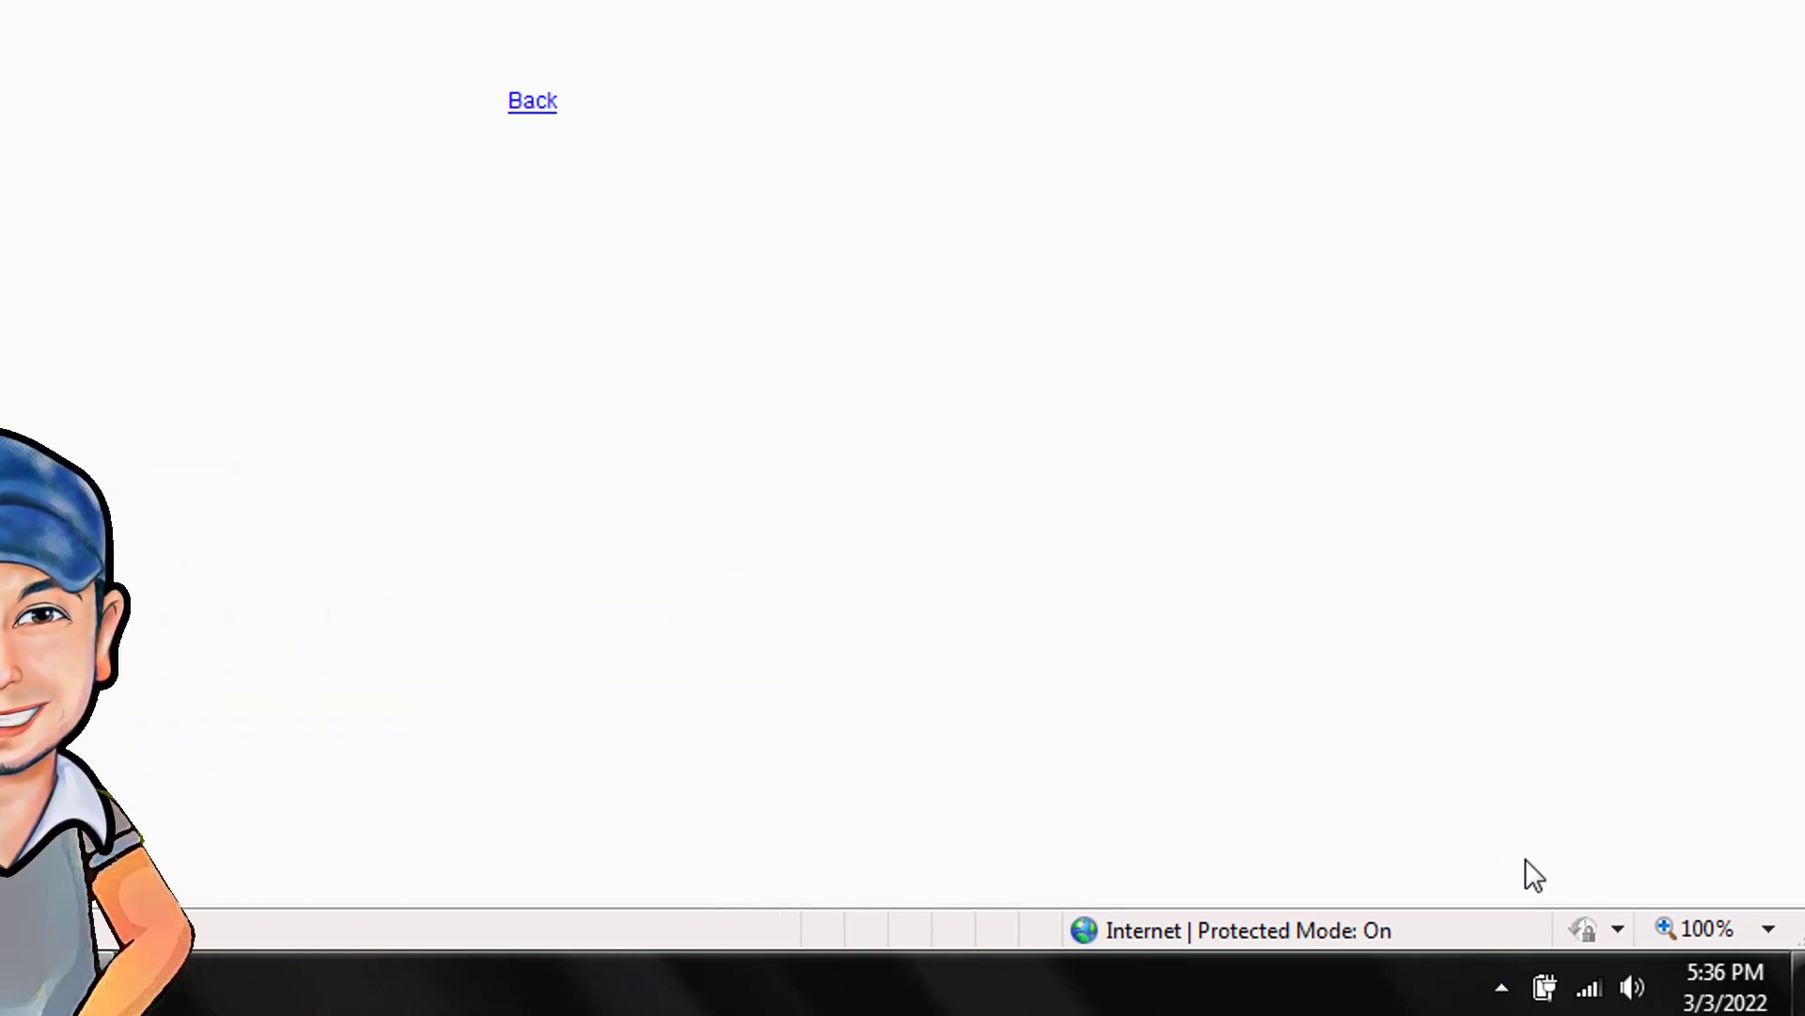
- Show the wireless networks list confirming CONJE'S ANGEL PLDT is Connected with Internet access
{"action": "left_click", "coordinate": [1590, 990]}
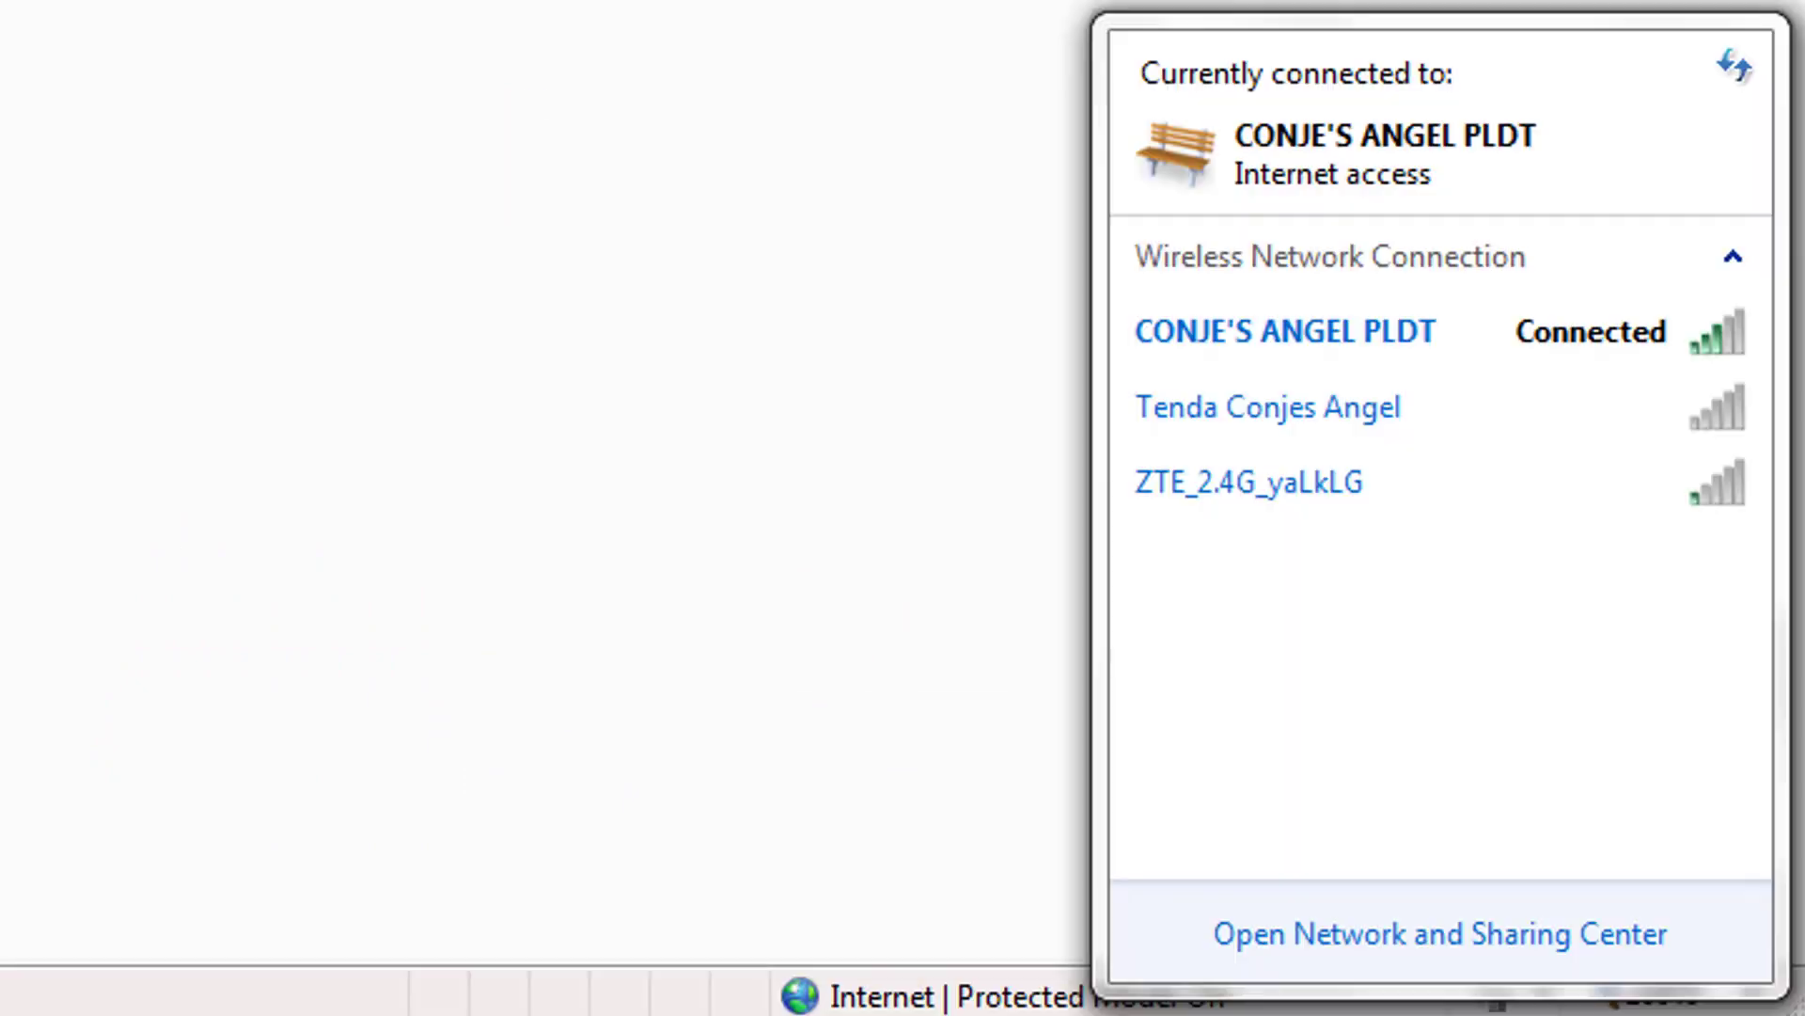